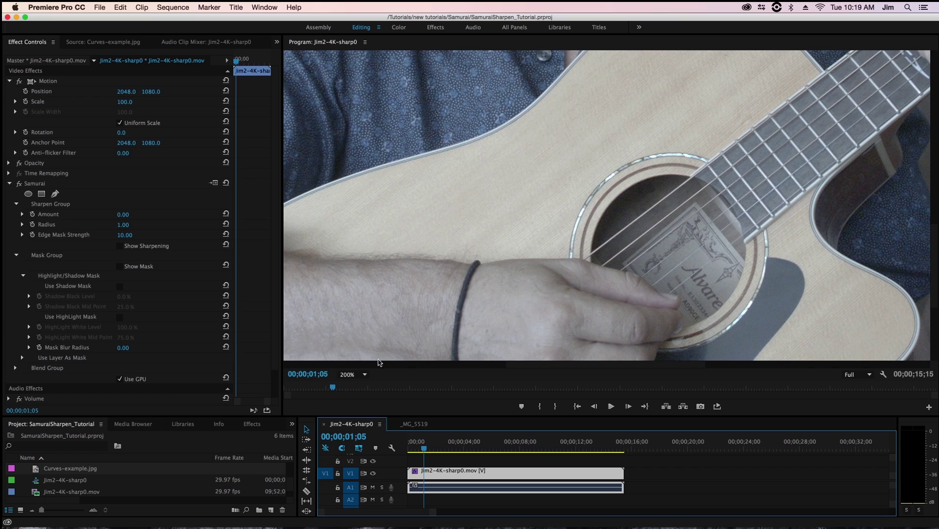
Zoom the Program monitor to 400% and pan to frame the guitar's soundhole and strings
left_click(365, 375)
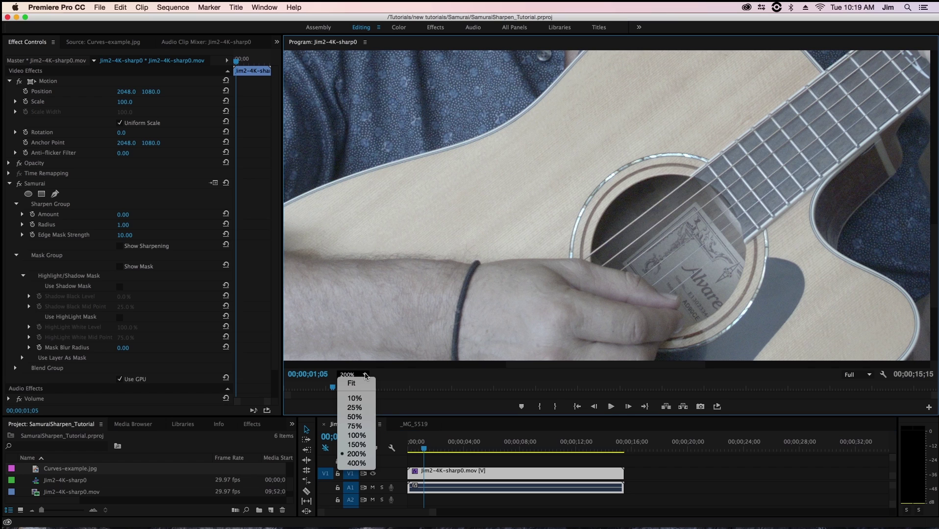
left_click(364, 464)
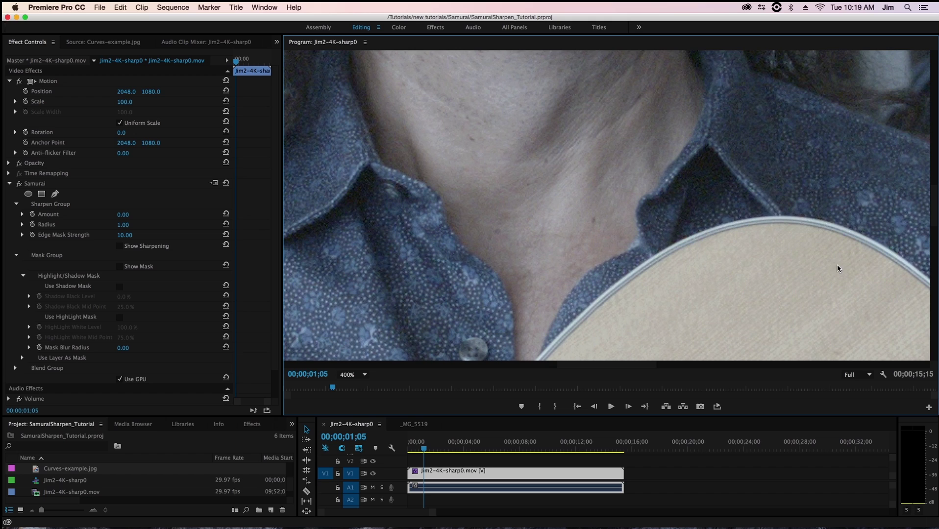
scroll(936, 203, "down", 10)
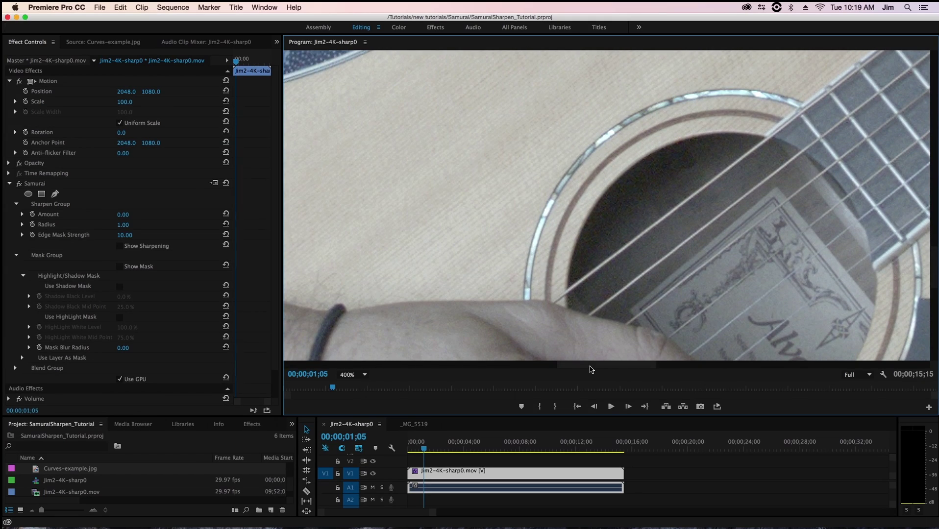
left_click_drag(589, 366, 613, 366)
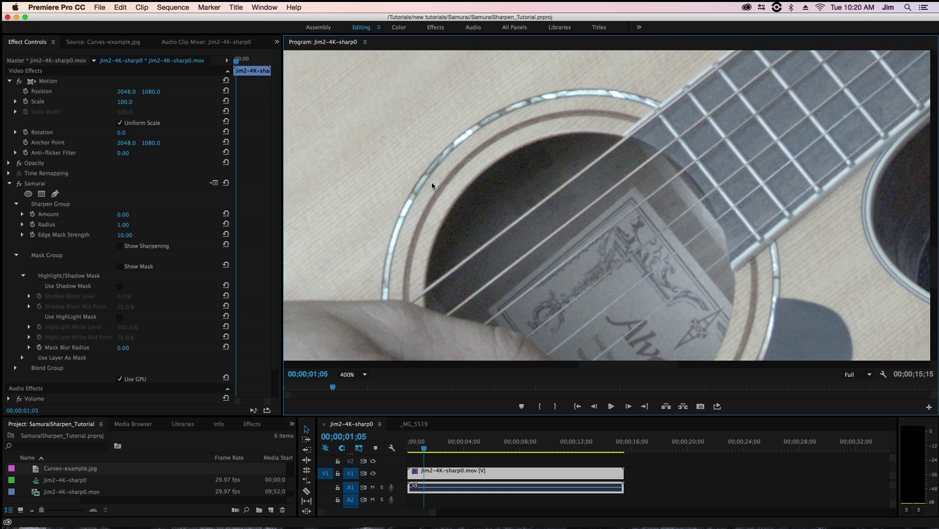
Set the Samurai Amount to 150, then toggle the effect off and on to compare
left_click(119, 215)
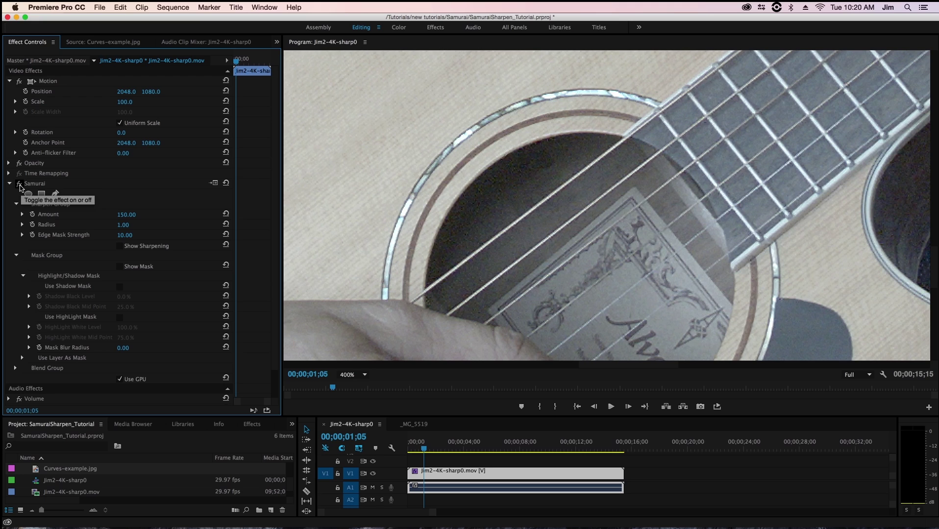
left_click(19, 185)
left_click(20, 186)
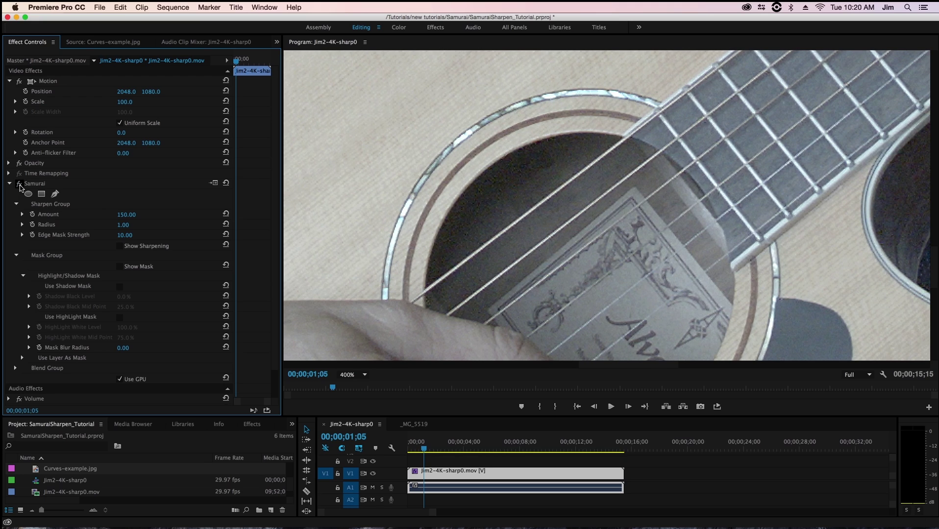
left_click(19, 185)
left_click(20, 185)
left_click(124, 226)
type("5")
key("Return")
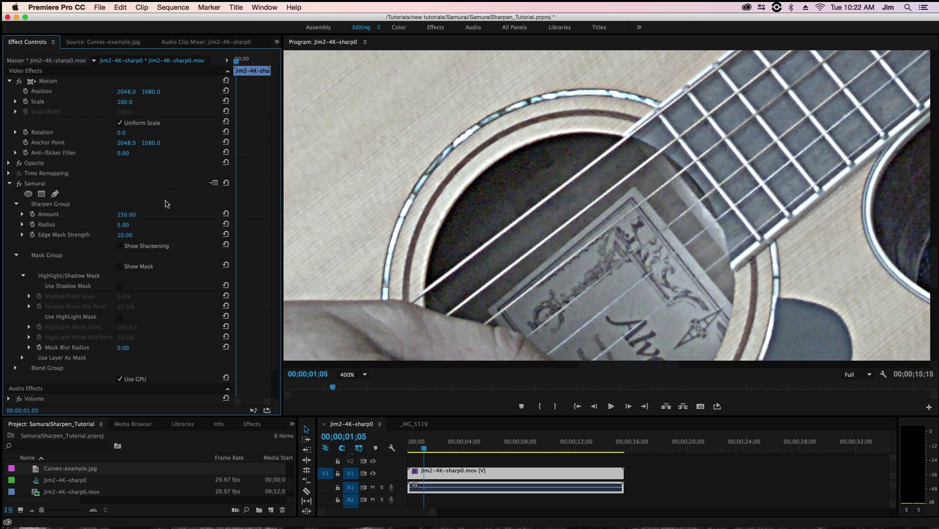
left_click(124, 225)
type("1")
key("Return")
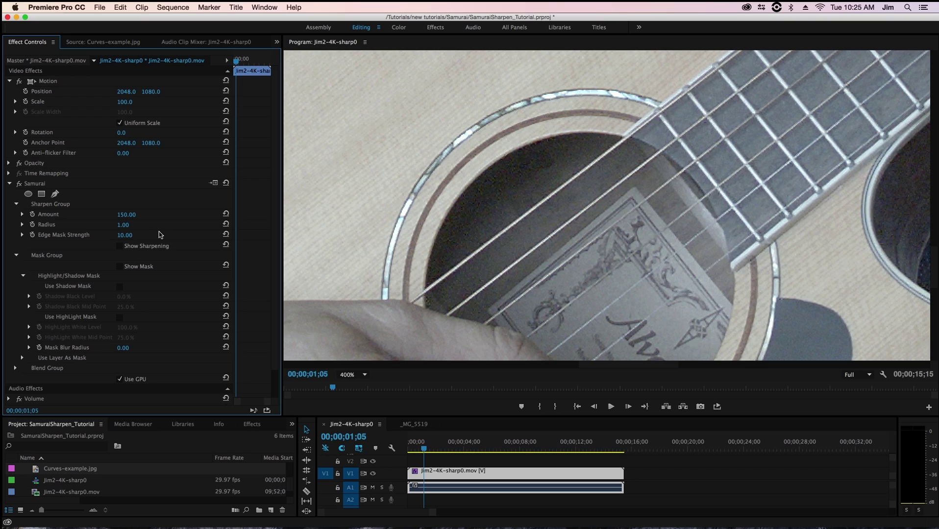
Try Samurai Radius values of 23 and 30, then settle the Radius at 2
left_click(121, 226)
type("23")
key("Return")
left_click_drag(122, 225, 129, 226)
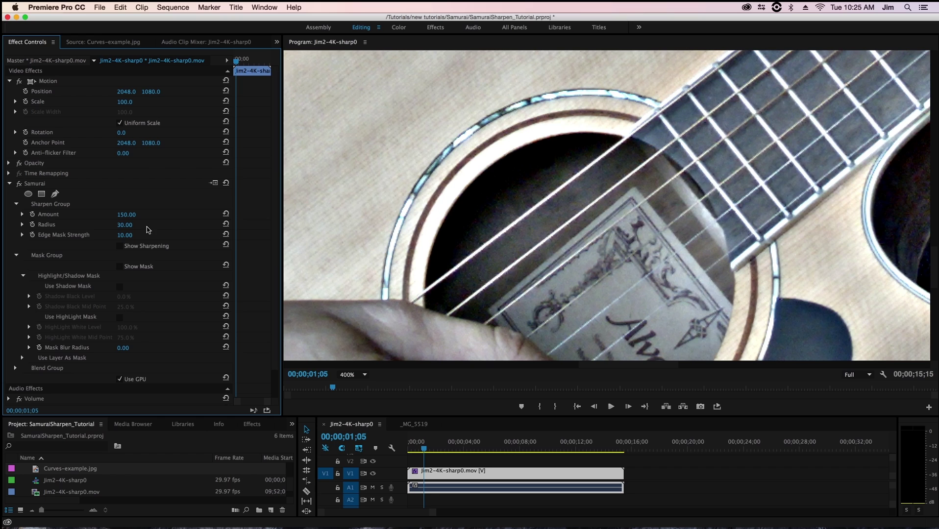
left_click(125, 225)
type("2")
key("Return")
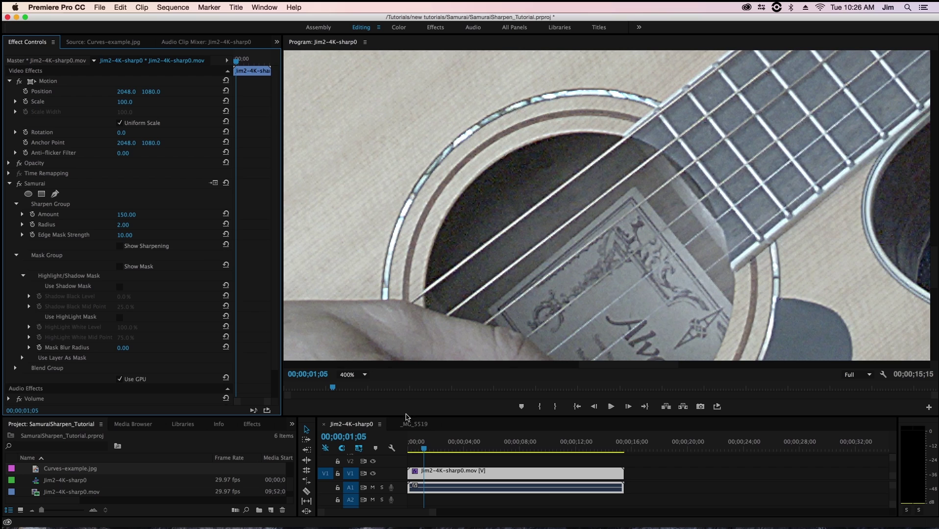
Show the _MG_5519 face close-up and toggle its Samurai sharpening repeatedly to compare, panning toward the eye
left_click(414, 426)
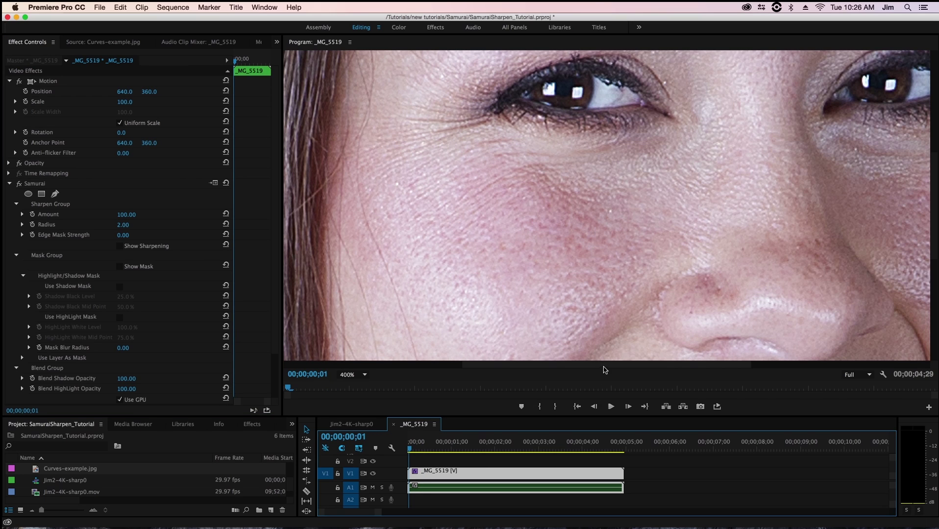
left_click_drag(606, 367, 574, 372)
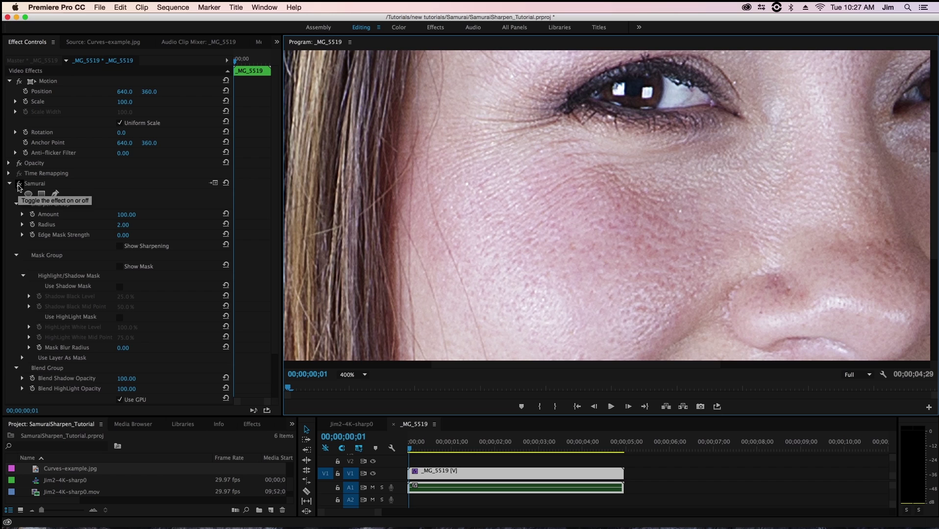
left_click(19, 185)
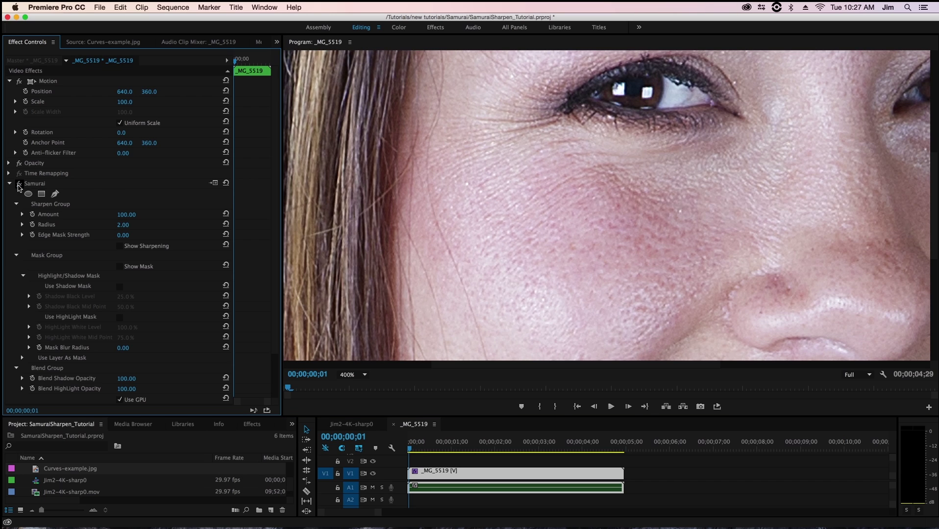
left_click(19, 184)
left_click(18, 186)
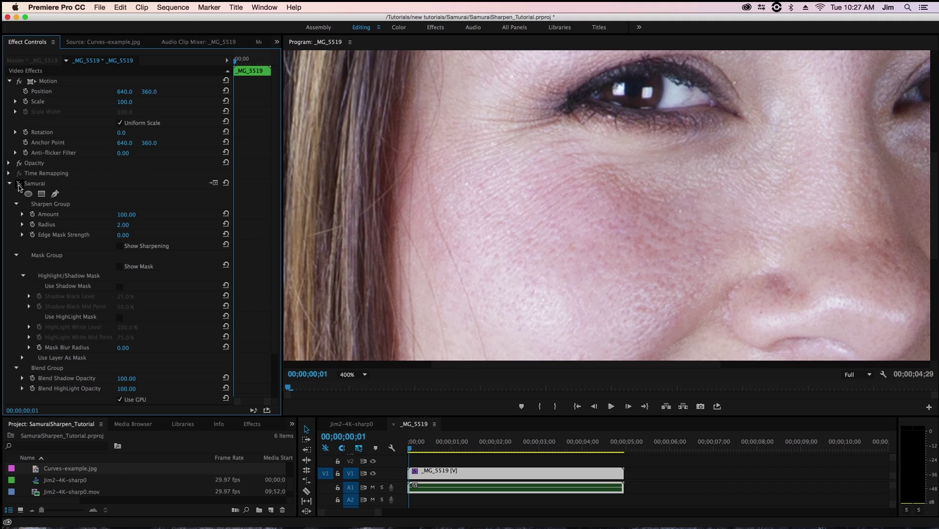
left_click(19, 185)
left_click(18, 186)
left_click(19, 185)
left_click(18, 185)
left_click(19, 186)
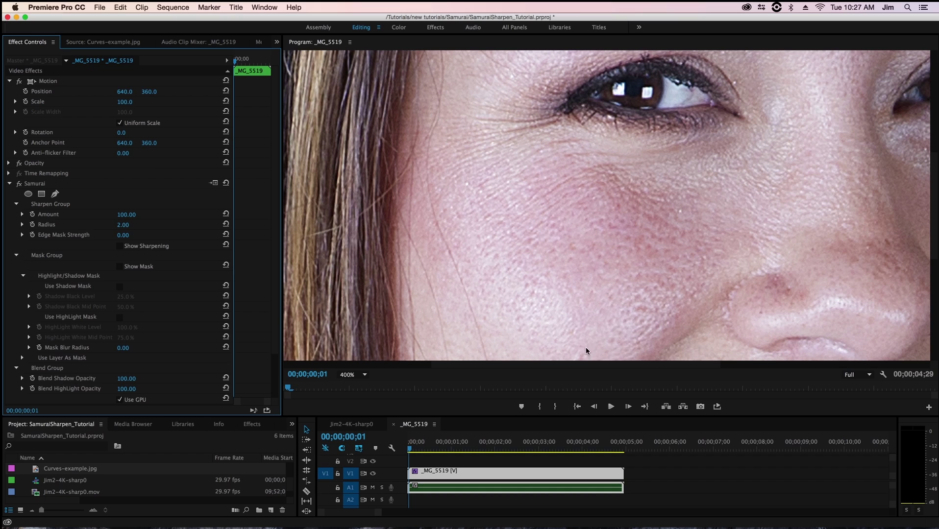
left_click_drag(584, 365, 575, 366)
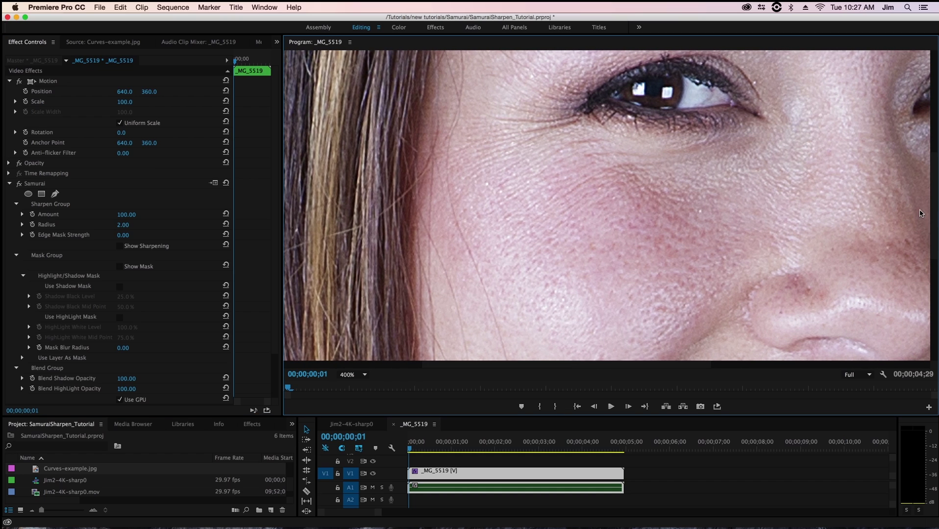
left_click_drag(937, 218, 937, 206)
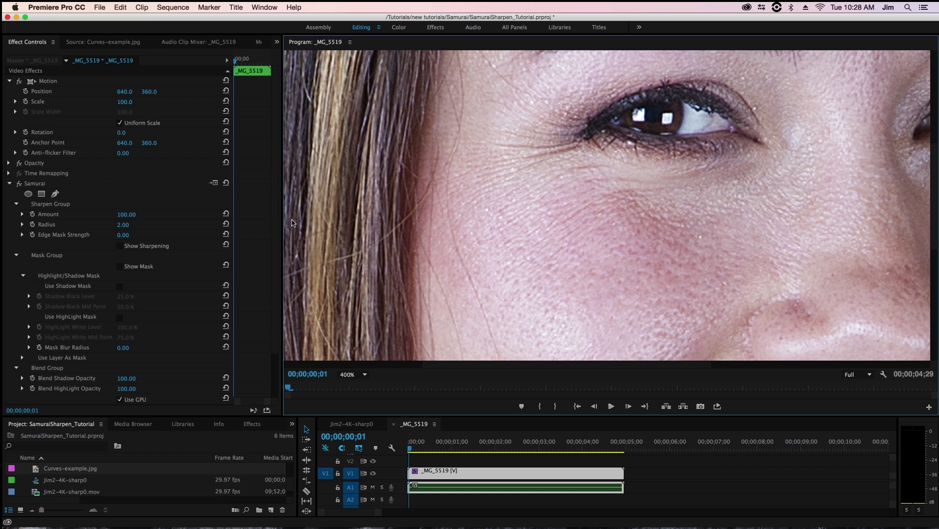
left_click(119, 247)
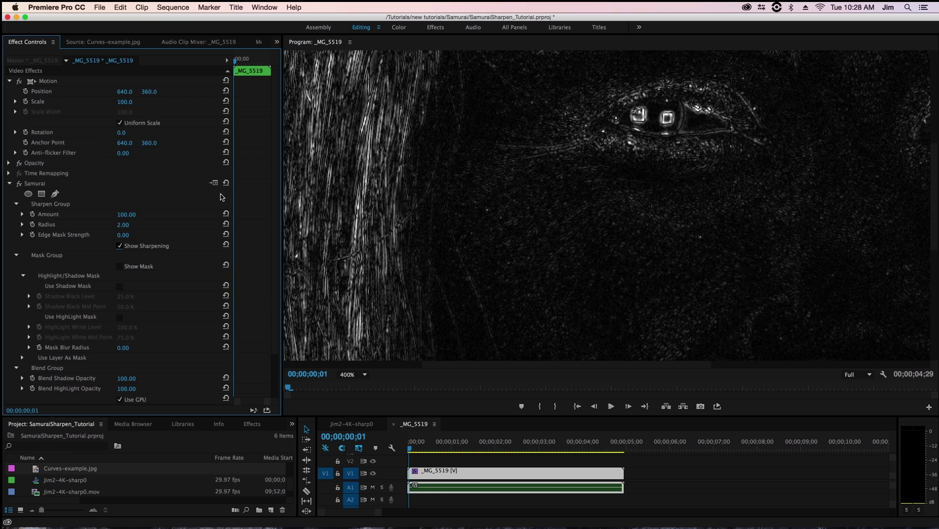
left_click(119, 247)
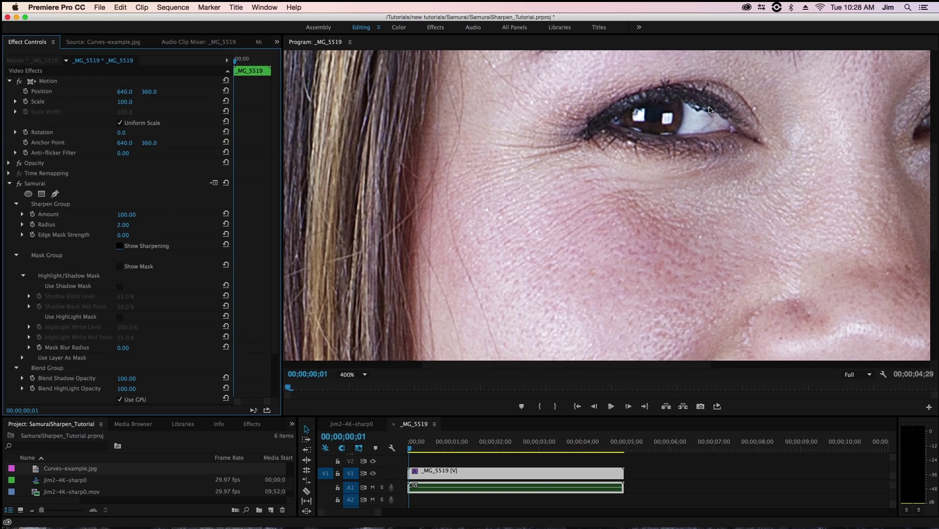
left_click(119, 246)
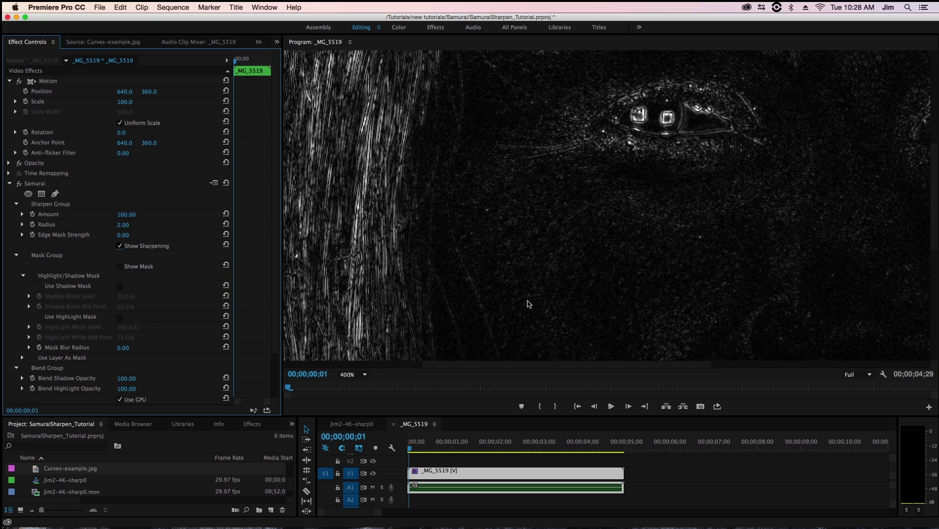
key("space")
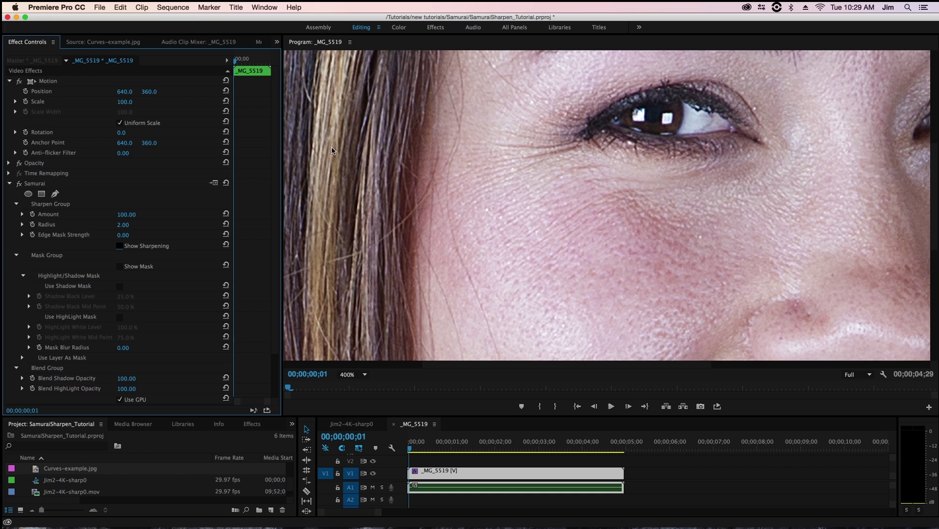
Preview the sharpening with Show Sharpening, set Edge Mask Strength to 24, then compare with Samurai toggled
left_click(119, 246)
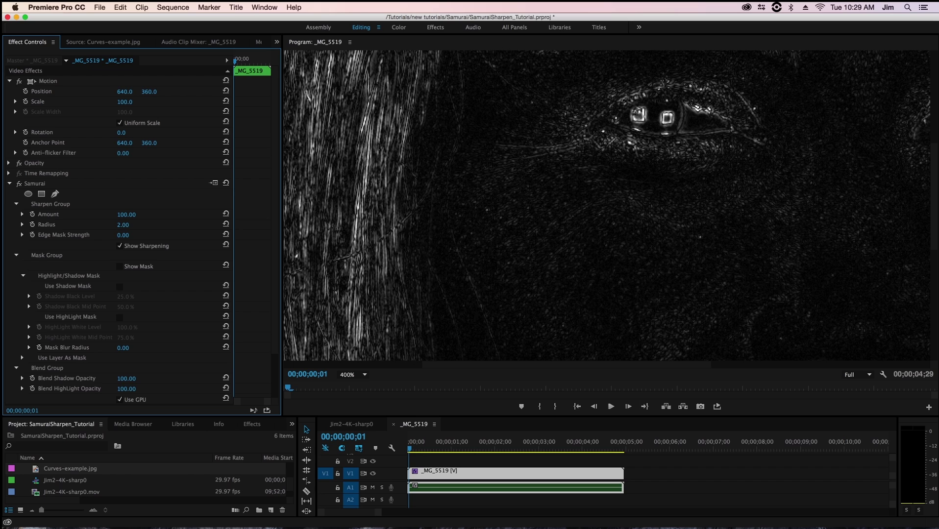
left_click_drag(123, 235, 130, 235)
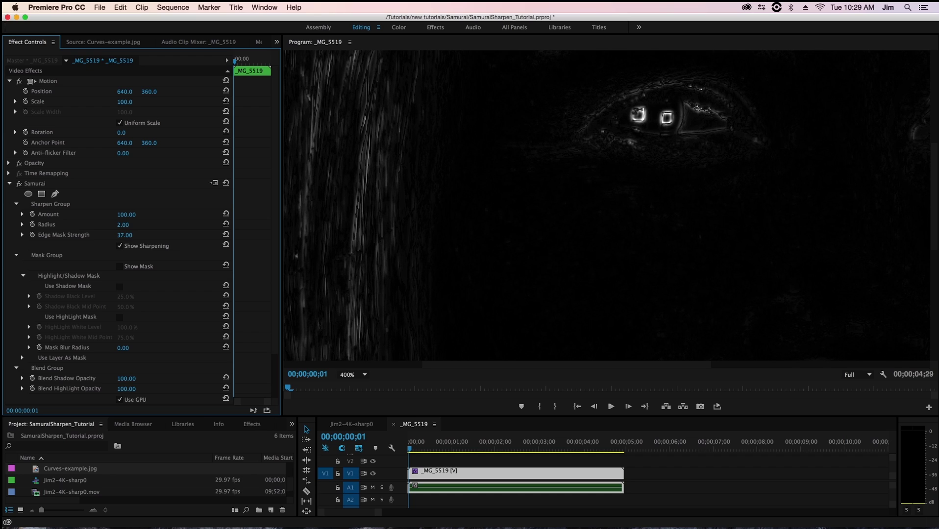
left_click_drag(124, 235, 116, 235)
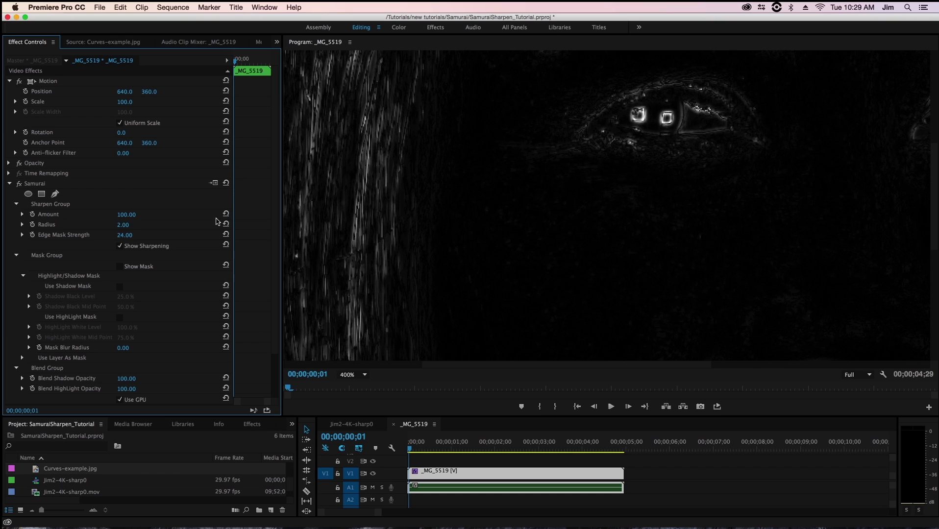
left_click(120, 246)
left_click(119, 246)
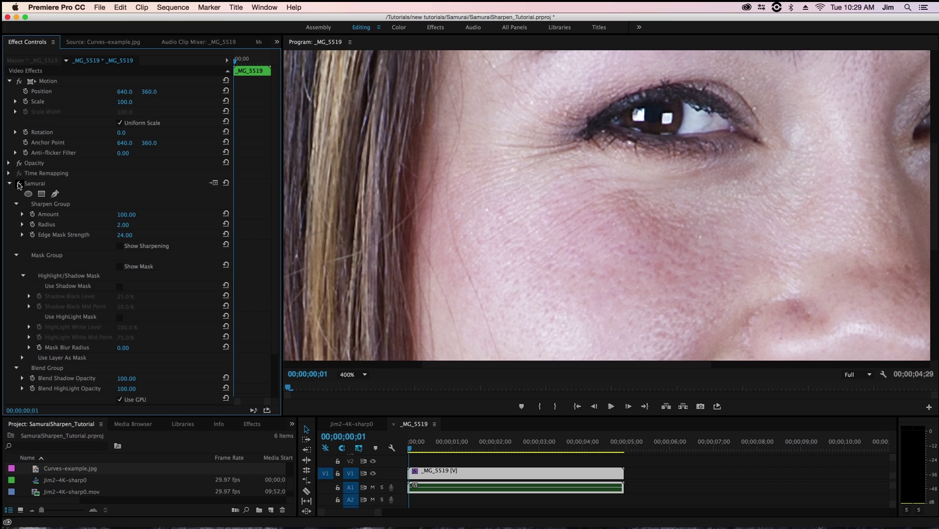
left_click(20, 184)
Set the Program monitor zoom to Fit and switch Samurai off to compare the whole face
left_click(359, 382)
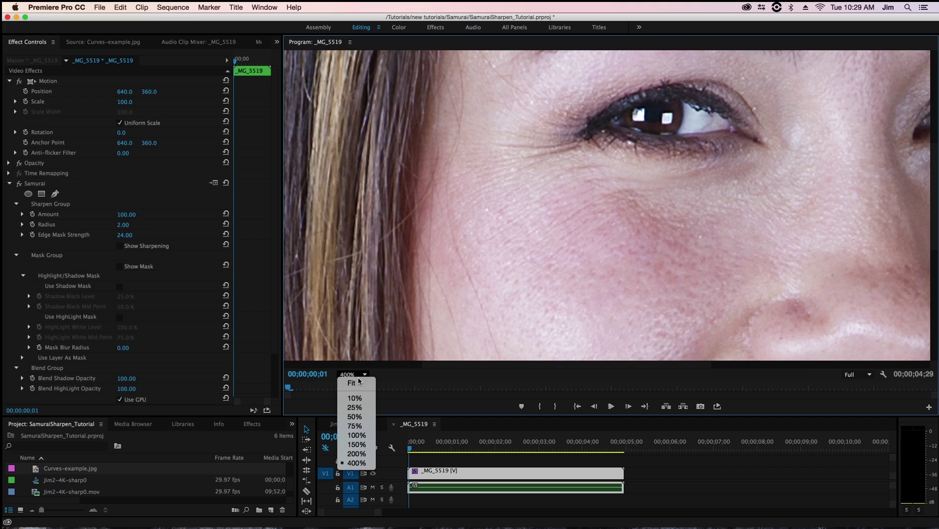
left_click(358, 384)
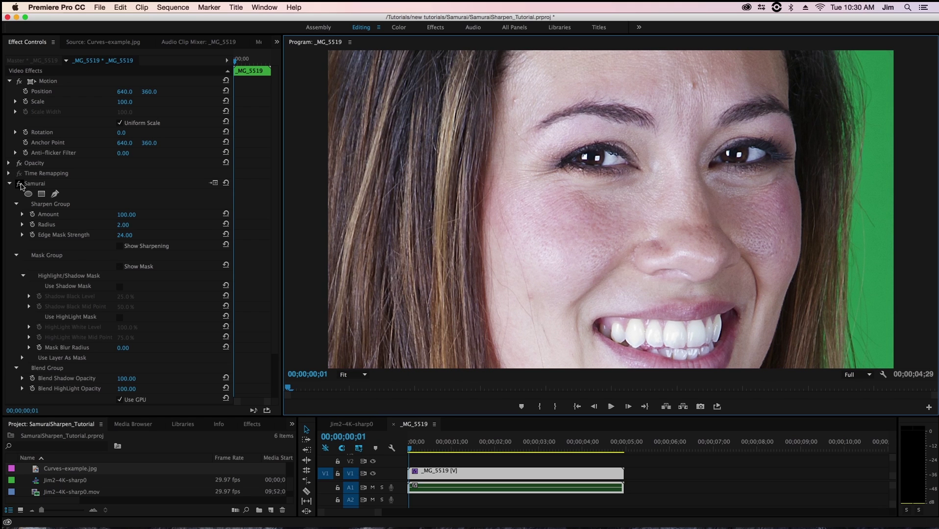
left_click(20, 185)
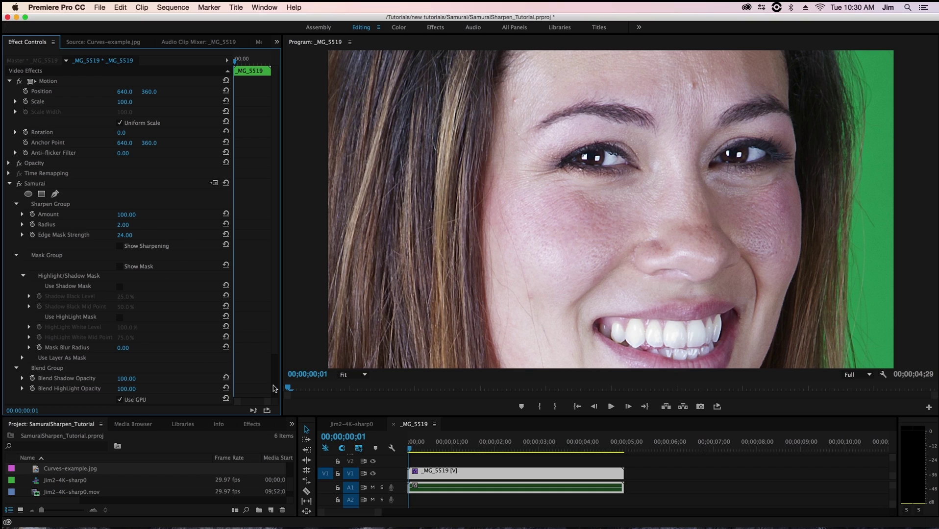
Switch to the Jim2-4K-sharp0 guitar sequence and zoom to 400% on the soundhole
left_click(341, 426)
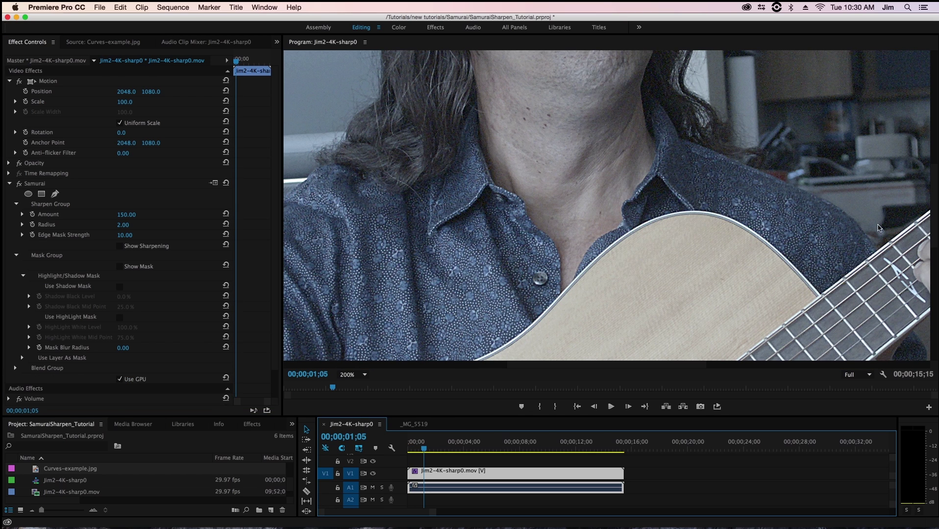
left_click_drag(937, 202, 930, 272)
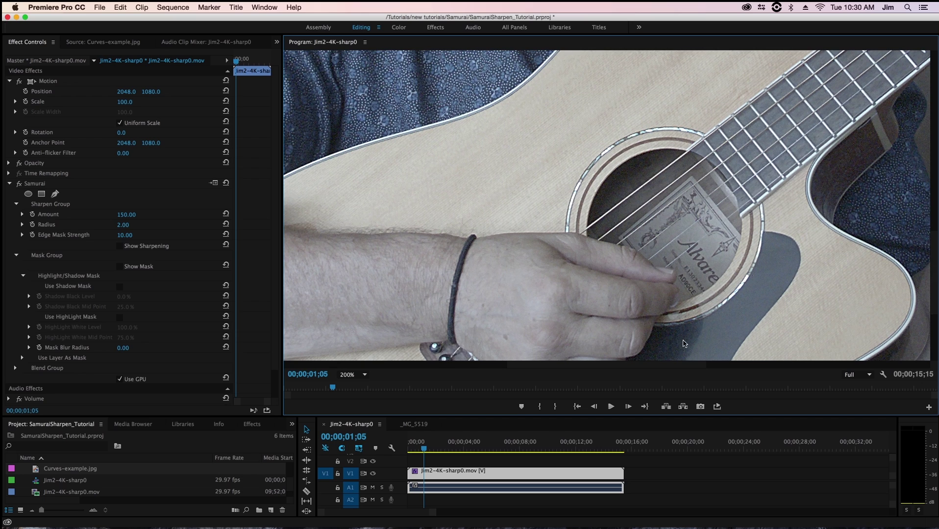
left_click_drag(651, 365, 668, 365)
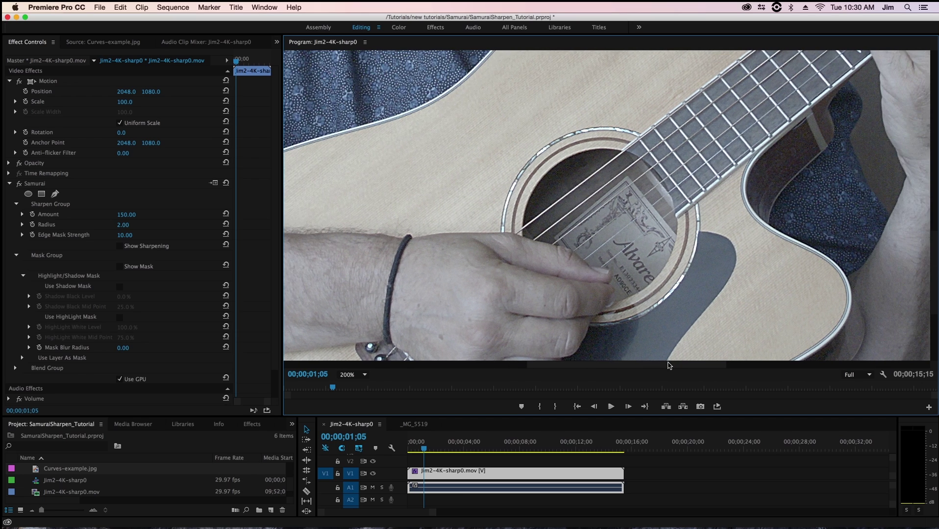
left_click(367, 377)
left_click(368, 466)
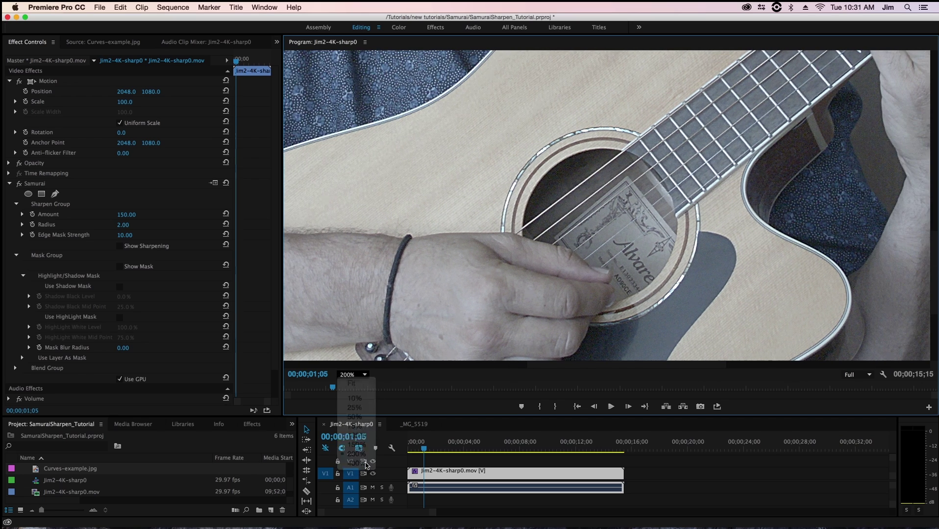
left_click_drag(935, 223, 300, 261)
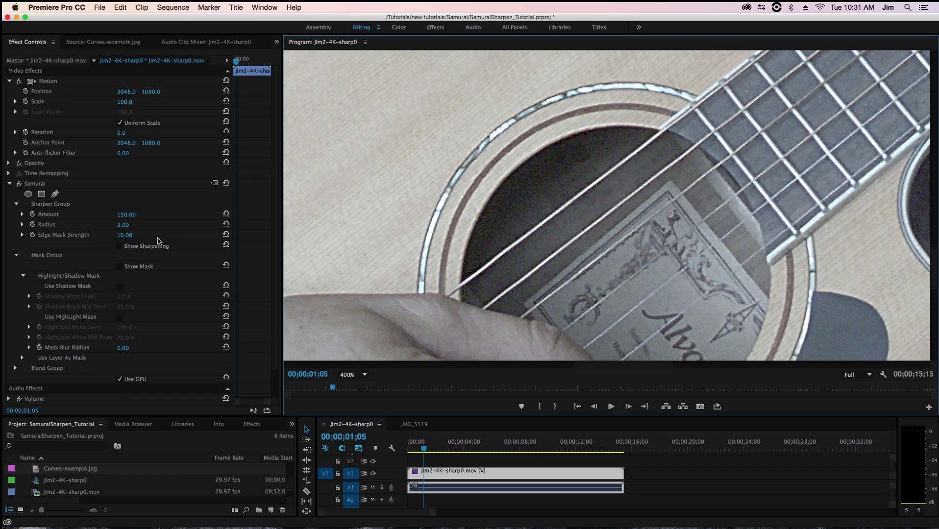
Set the Samurai Radius to 1 and the Amount to 225
left_click(121, 226)
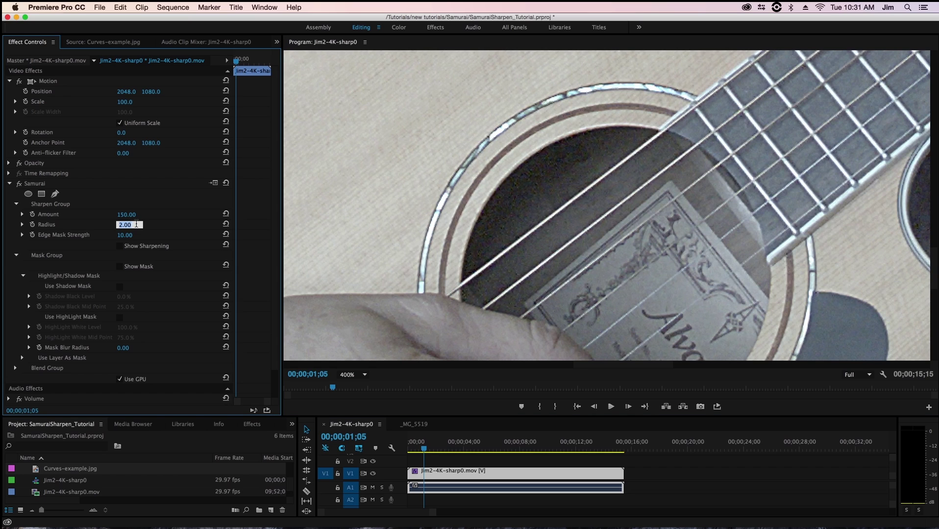
type("1")
key("Return")
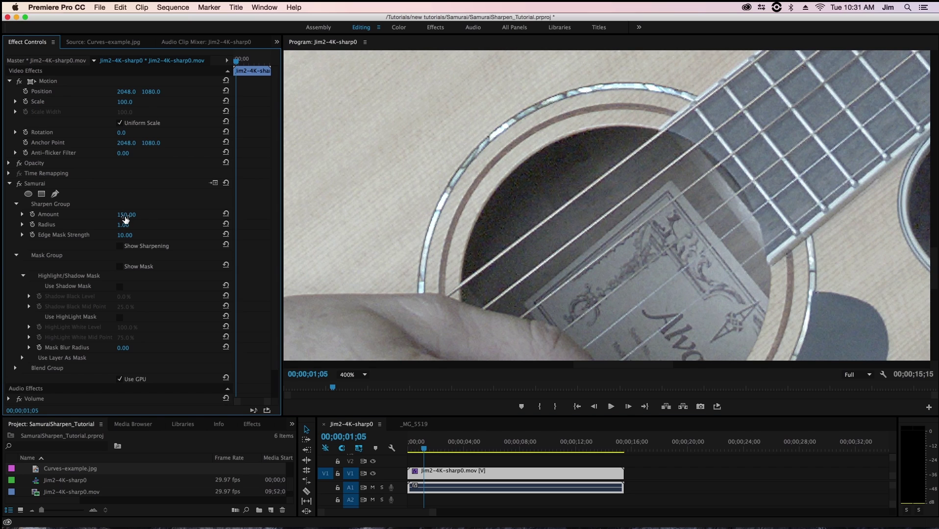
key("shift+Tab")
type("225")
key("Return")
left_click(20, 184)
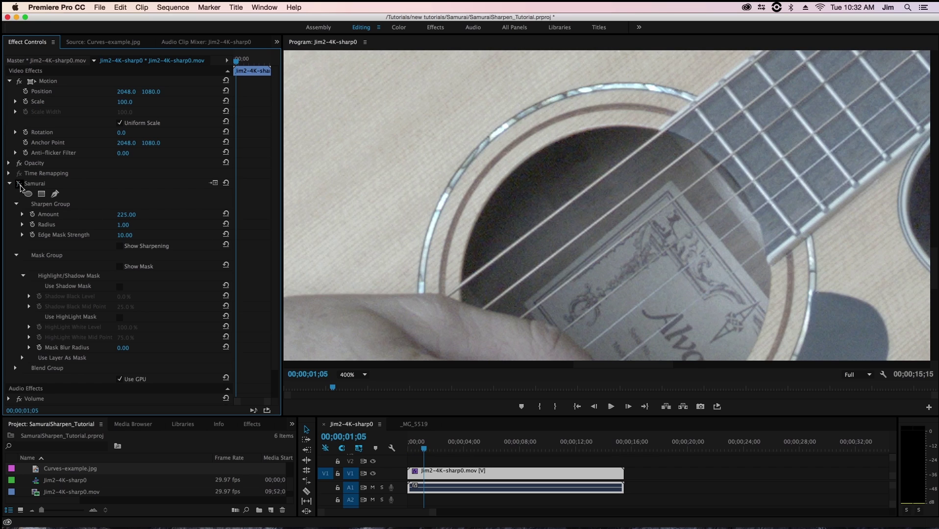
left_click(19, 184)
left_click(20, 185)
left_click(19, 185)
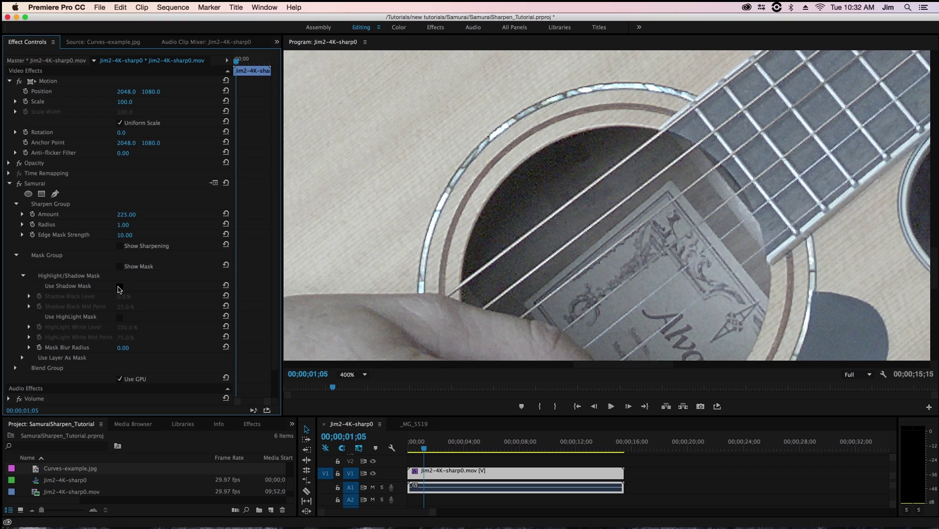
Enable Samurai's shadow mask and, viewing the mask, set Black Level 29% and Mid Point 51%
left_click(119, 288)
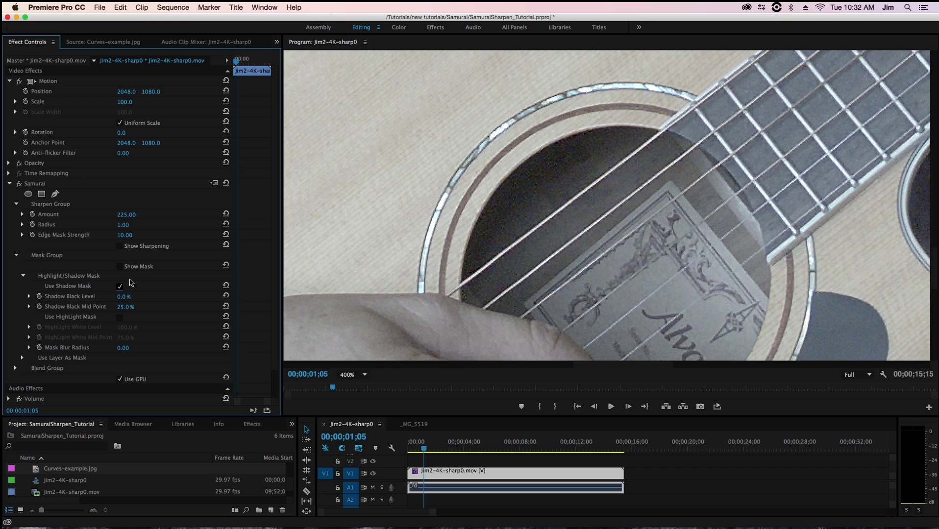
left_click(120, 267)
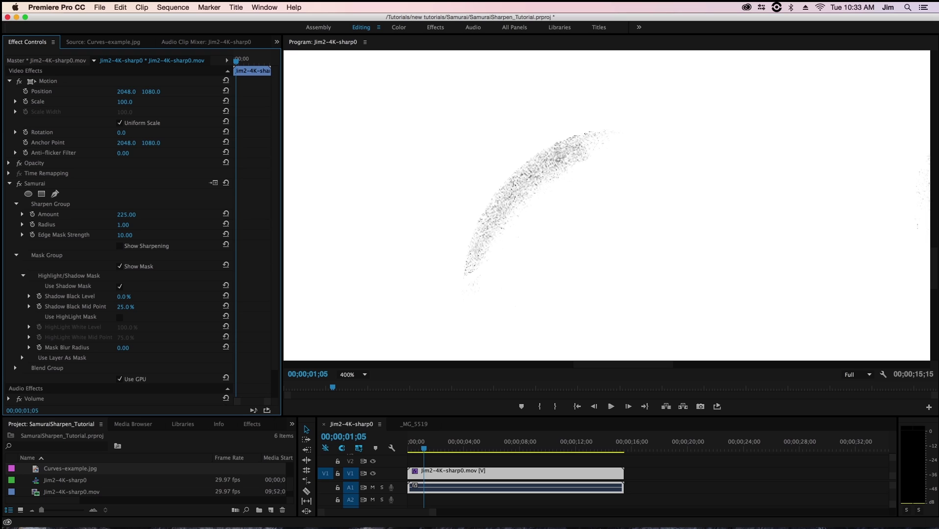
left_click_drag(124, 297, 146, 296)
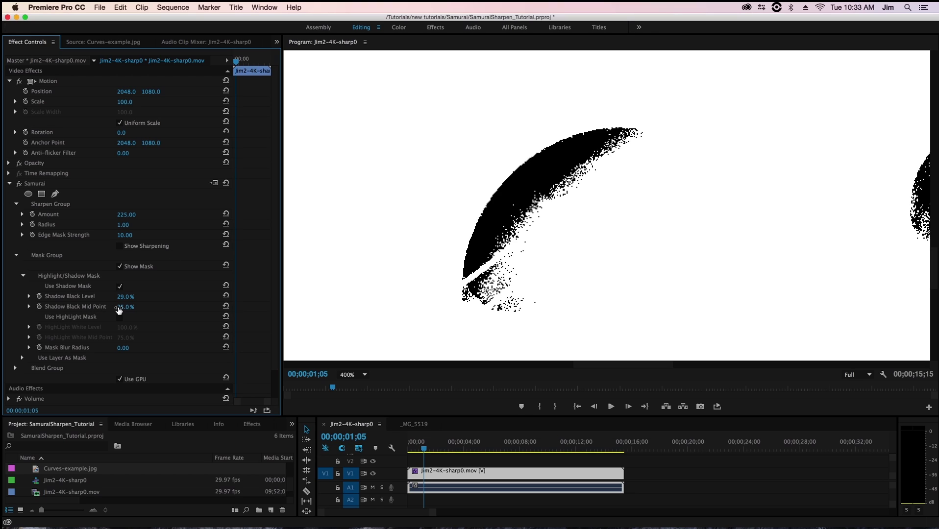
left_click_drag(125, 307, 138, 307)
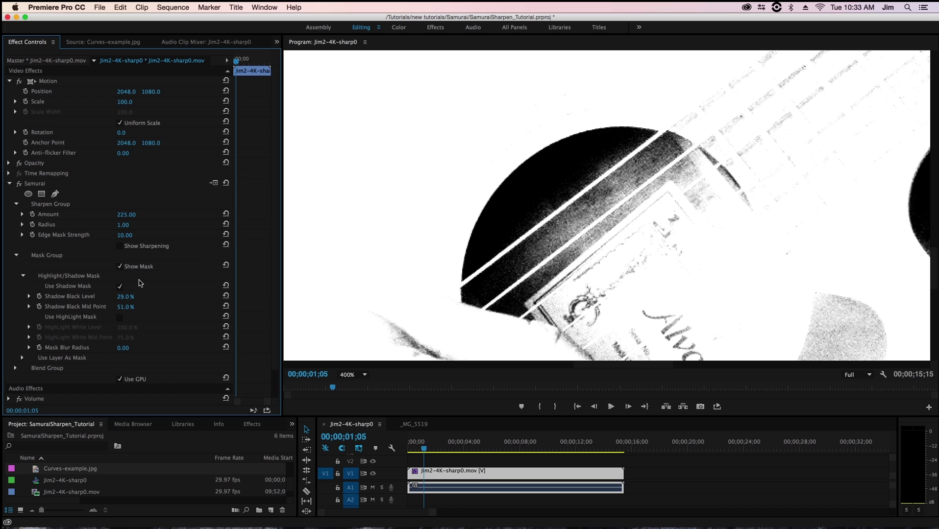
left_click(120, 268)
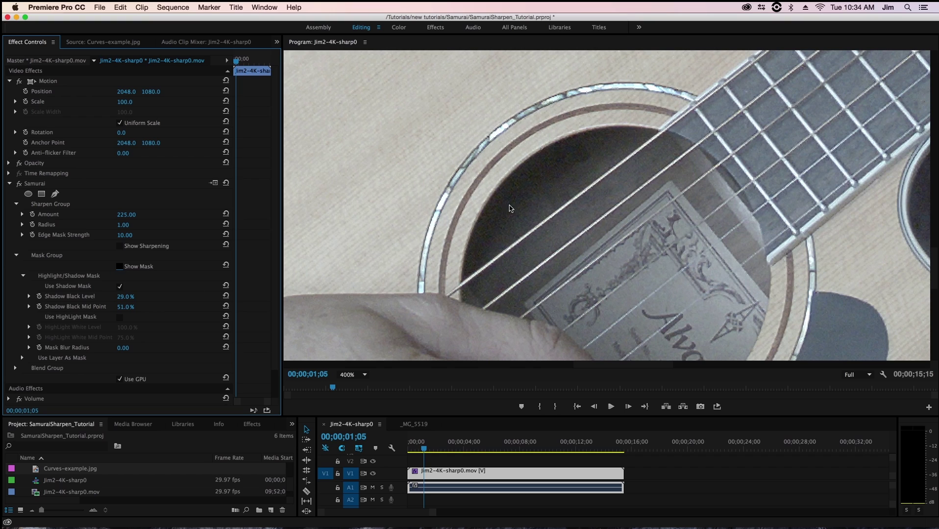
left_click(120, 287)
left_click(120, 286)
left_click(121, 286)
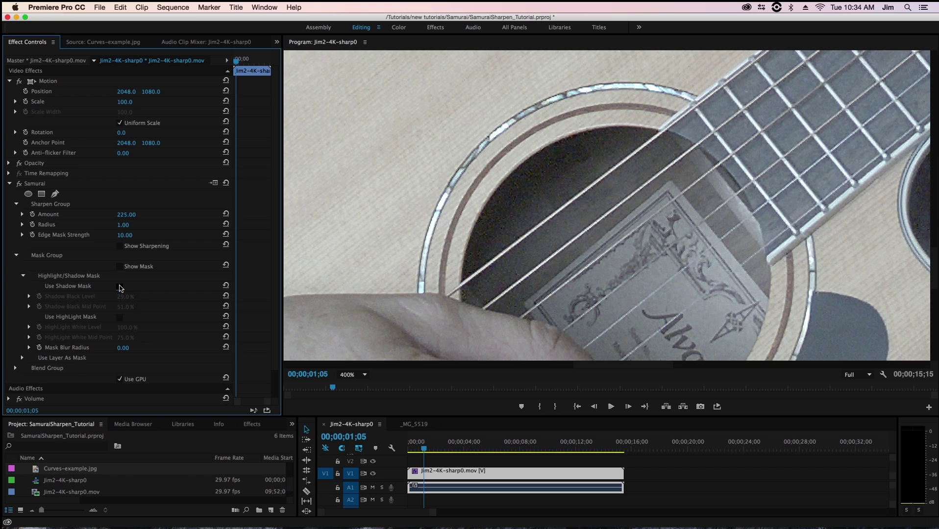
left_click(121, 286)
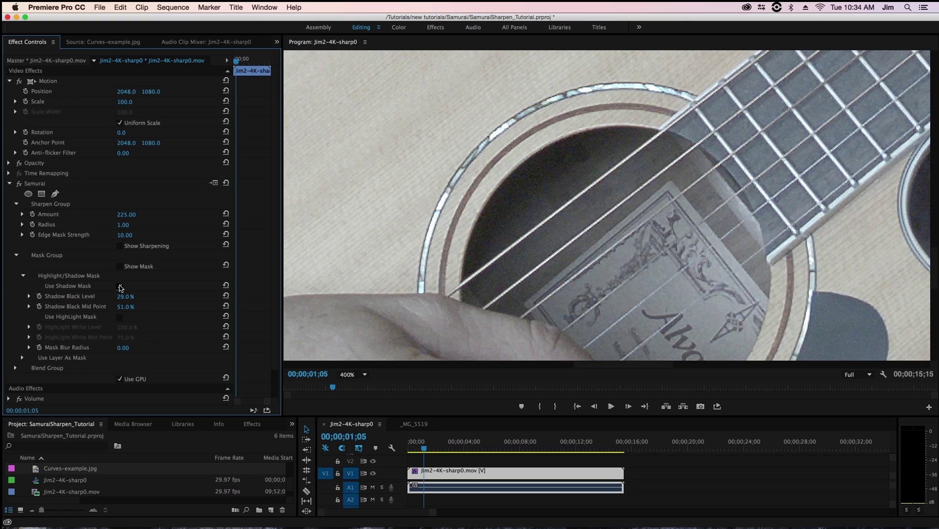
left_click(120, 286)
left_click(120, 286)
Open Curves-example.jpg from the Project panel in the Source Monitor
double_click(37, 471)
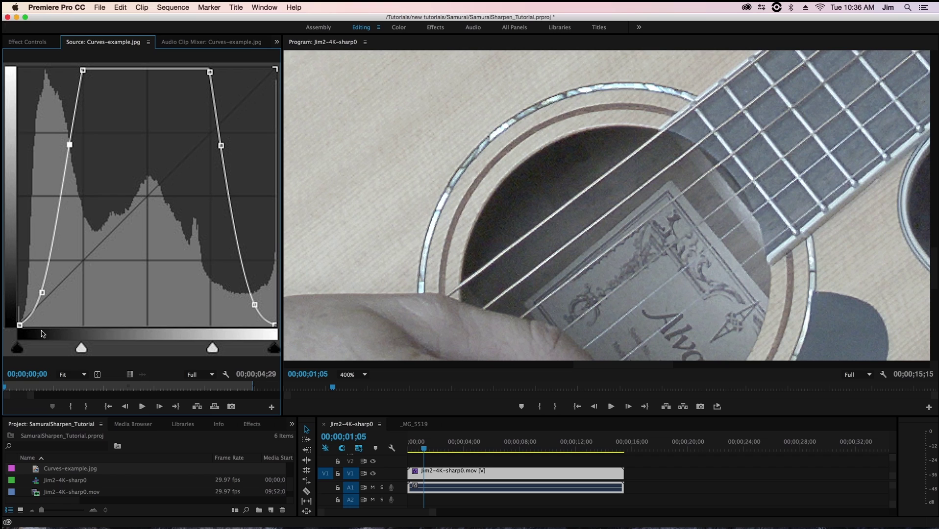
Reselect Jim2-4K-sharp0.mov in Effect Controls and toggle Samurai on and off repeatedly to compare
left_click(31, 42)
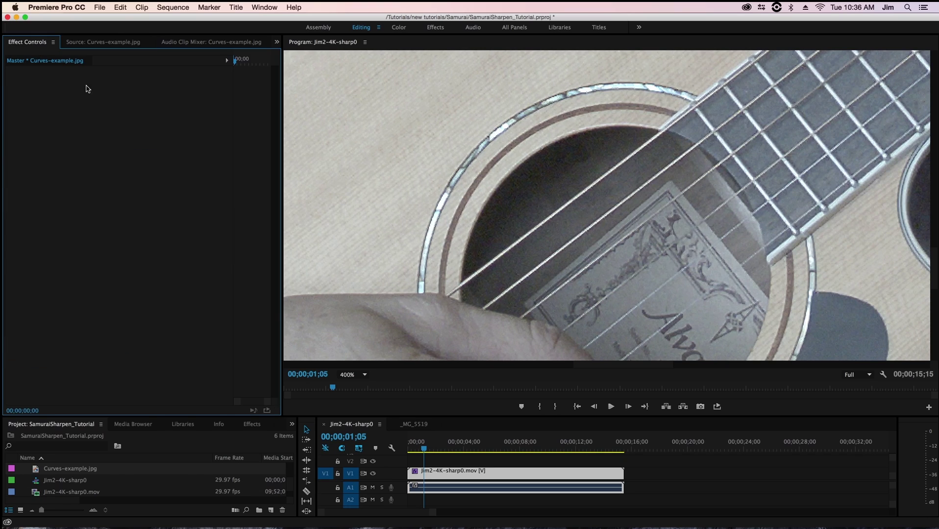
left_click(424, 474)
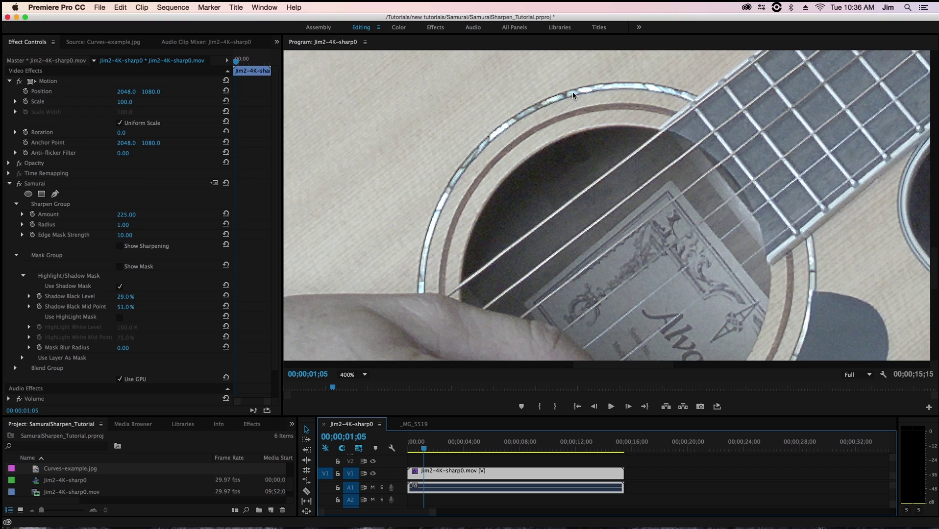
left_click(20, 183)
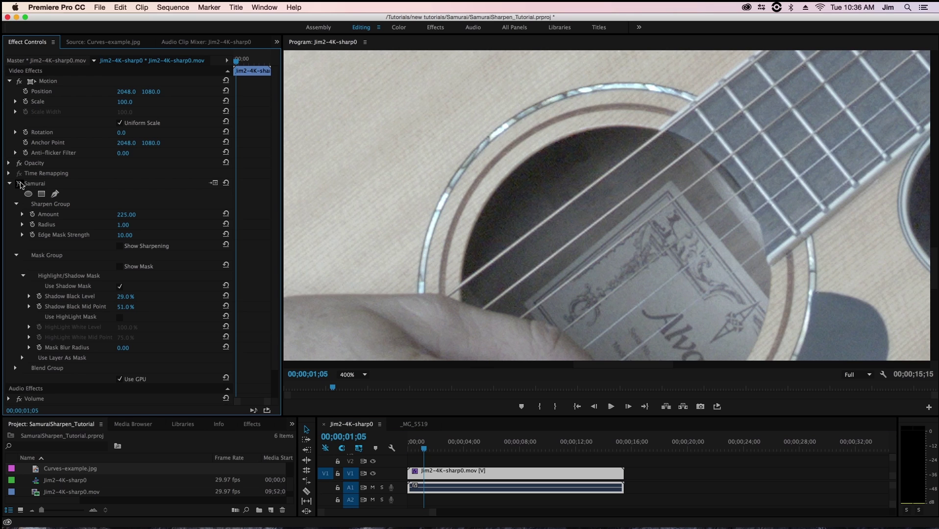
left_click(20, 184)
left_click(20, 183)
left_click(20, 184)
left_click(20, 184)
left_click(20, 183)
left_click(20, 183)
left_click(20, 183)
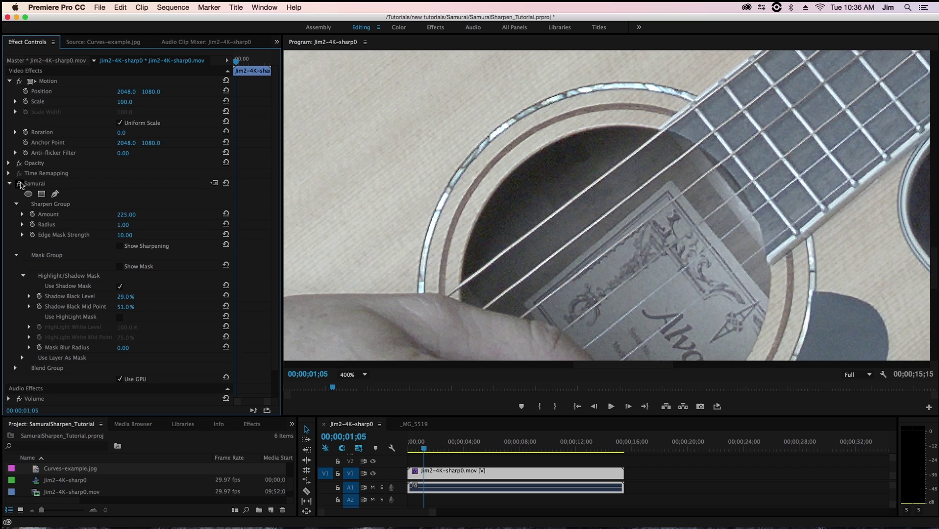
left_click(20, 184)
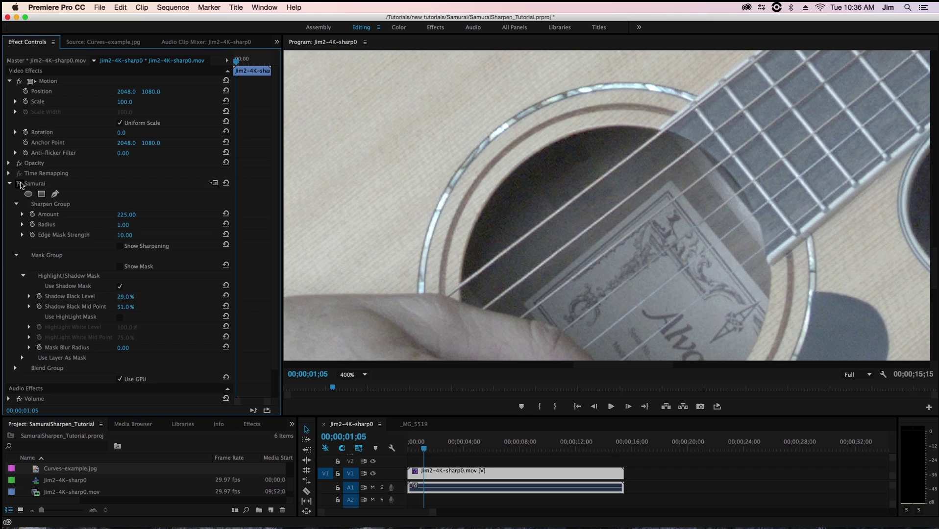
Re-enable Samurai Sharpen and set its Radius to 2.00
left_click(20, 183)
left_click(129, 224)
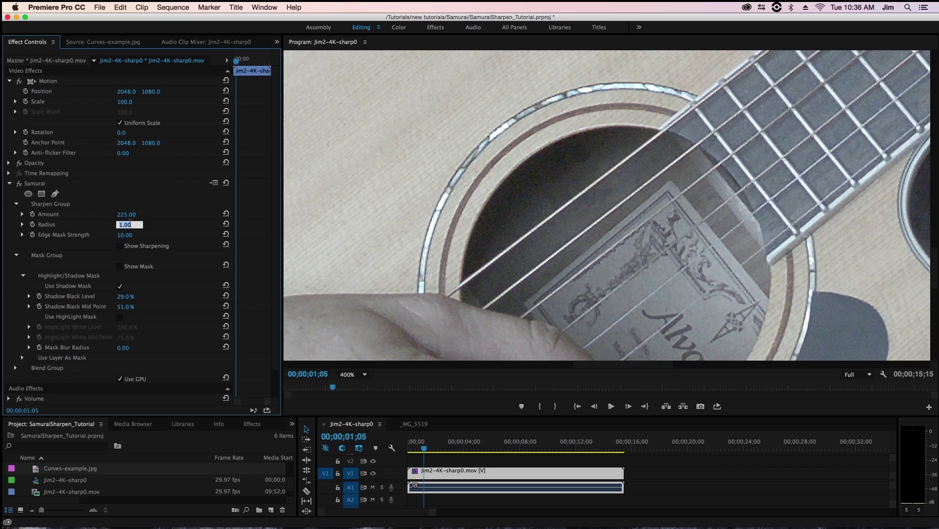
type("2")
key("Return")
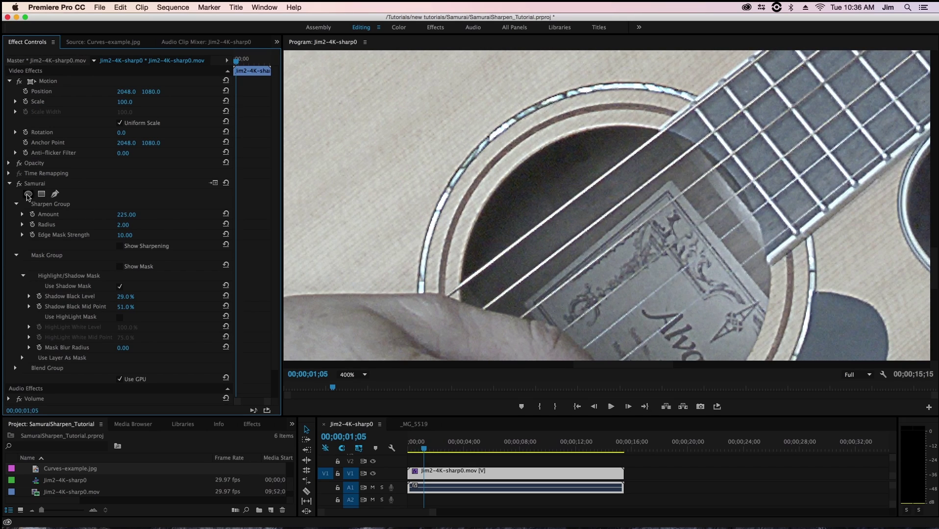
Toggle Samurai Sharpen off and on twice to compare the 2.00 radius result
left_click(19, 184)
left_click(19, 184)
left_click(20, 185)
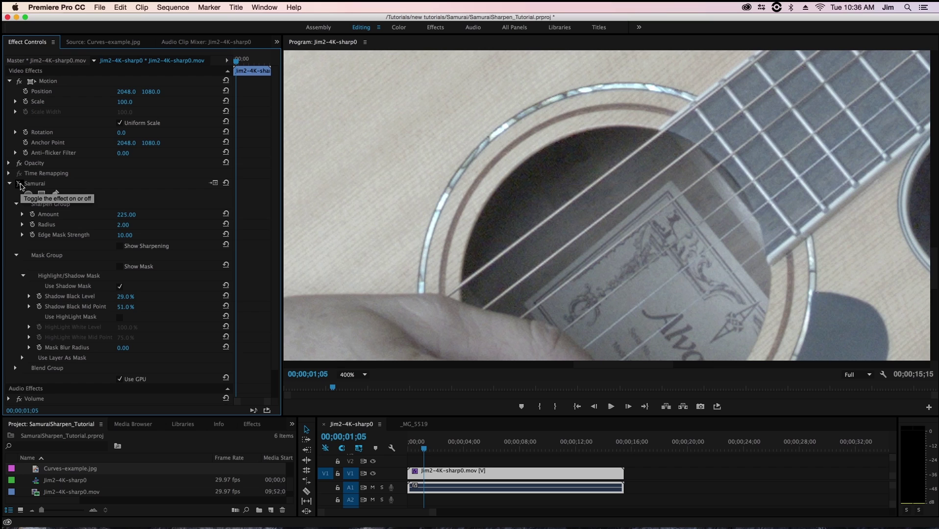
left_click(20, 184)
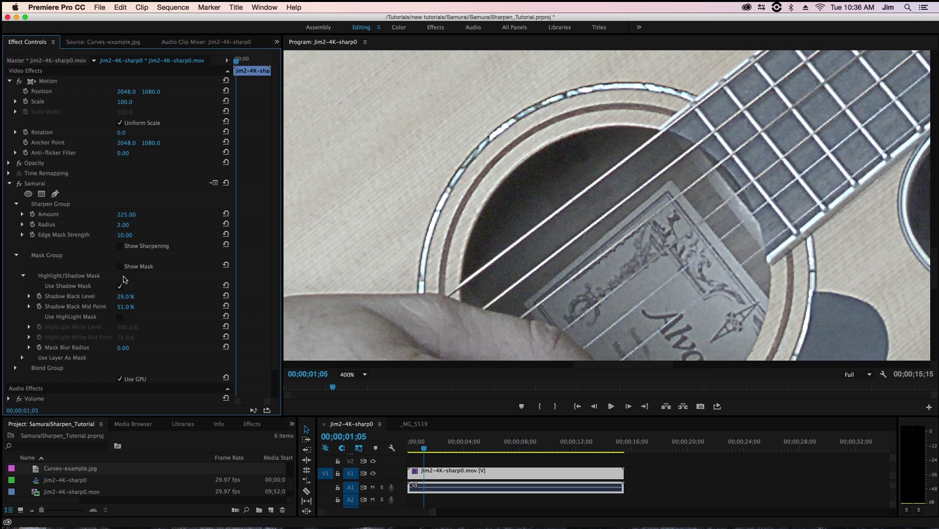
Enable the highlight mask at White Level 100% and White Mid Point 73%, checking it via Show Mask
left_click(120, 267)
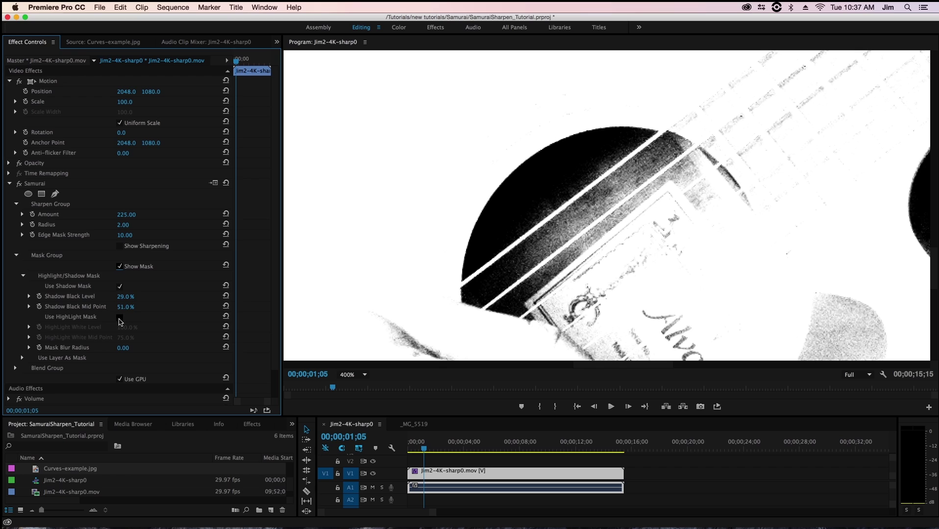
left_click(120, 318)
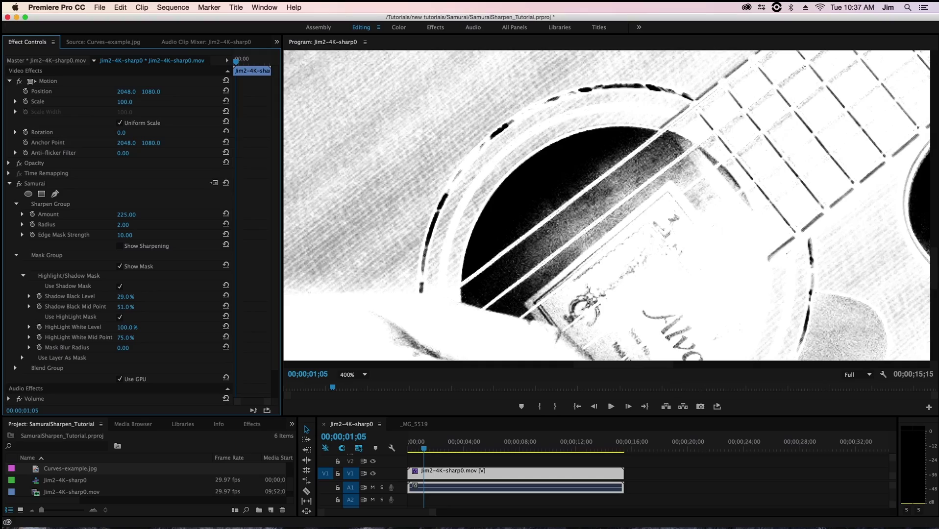
mouse_move(126, 327)
left_mouse_down()
mouse_move(105, 327)
mouse_move(112, 327)
left_mouse_up()
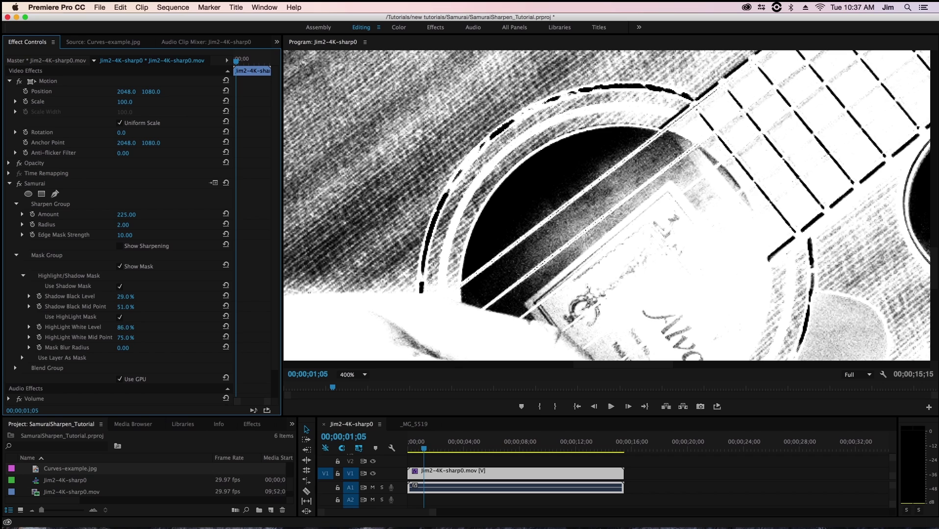
left_click_drag(125, 327, 132, 327)
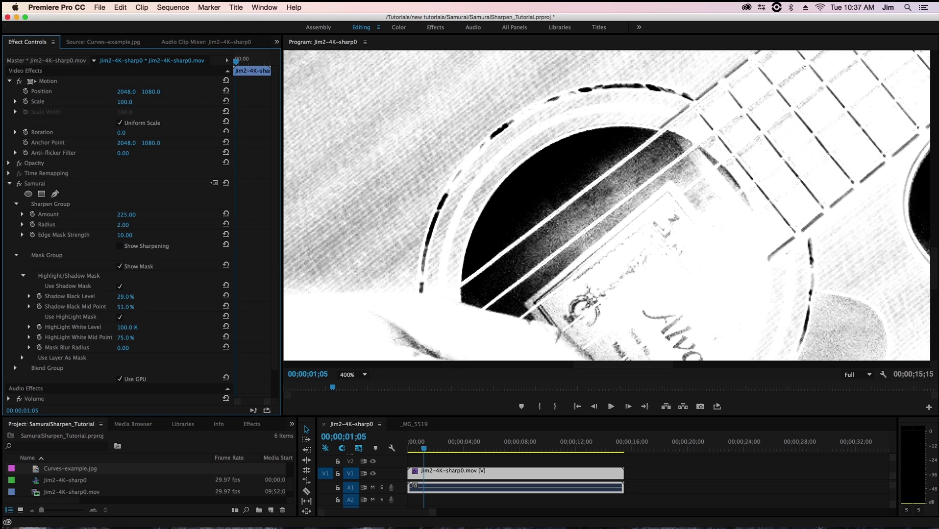
left_click_drag(125, 337, 125, 337)
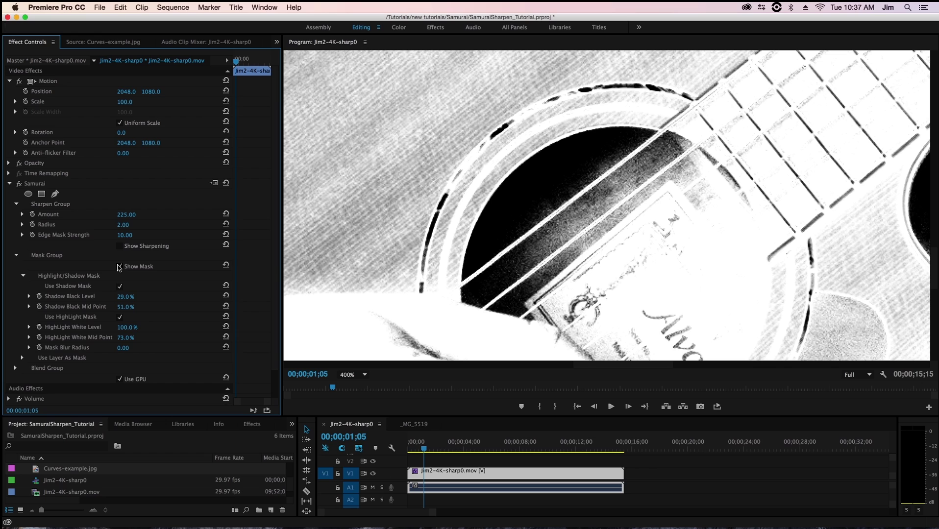
left_click(119, 267)
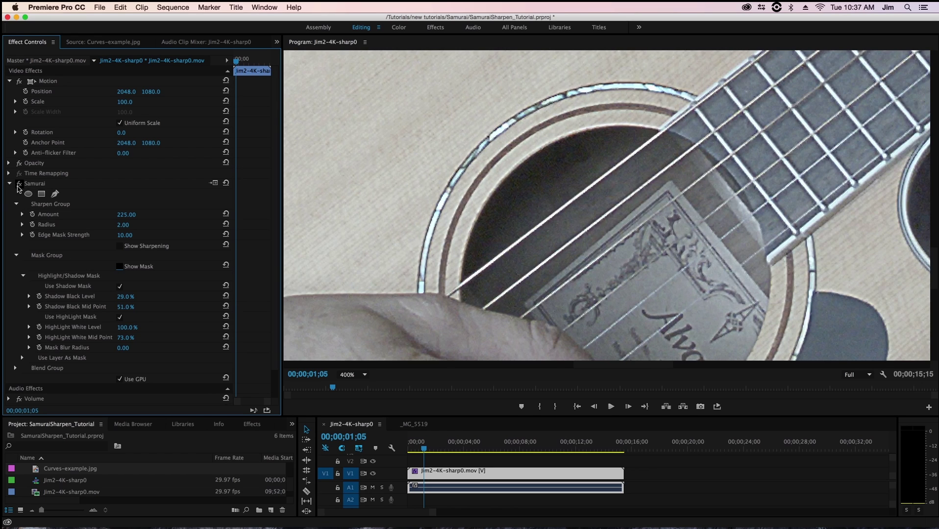
left_click(120, 318)
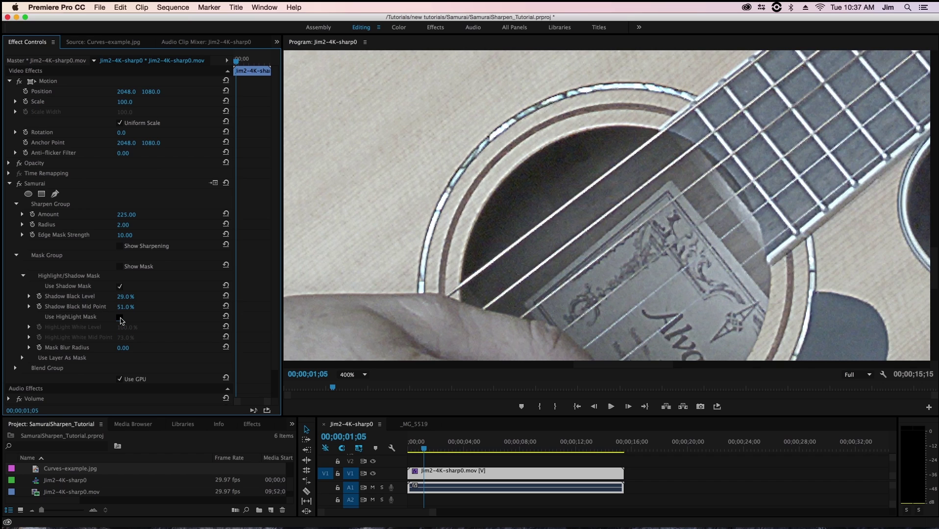
left_click(120, 318)
left_click(120, 318)
left_click(120, 318)
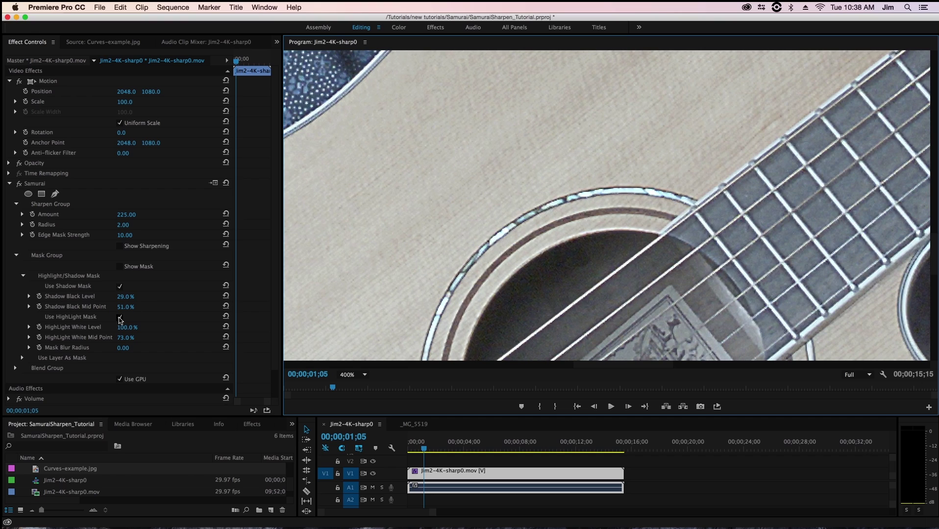
left_click(120, 319)
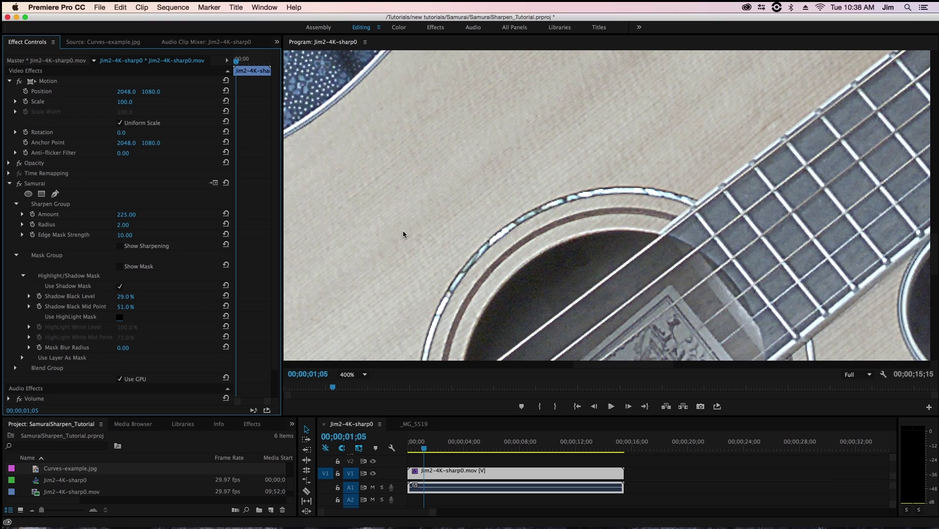
left_click(120, 317)
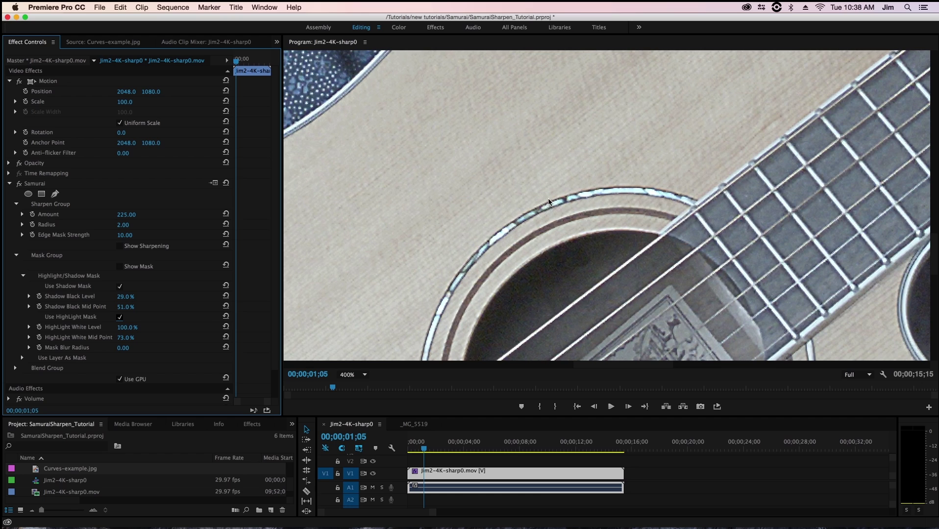
scroll(540, 249, "down", 5)
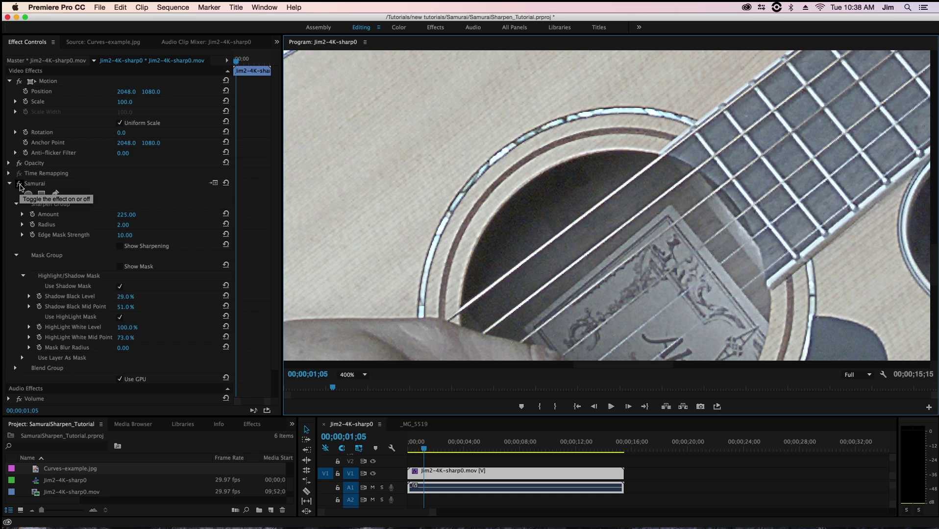
Toggle Samurai Sharpen off and on to judge the current sharpening strength
left_click(19, 184)
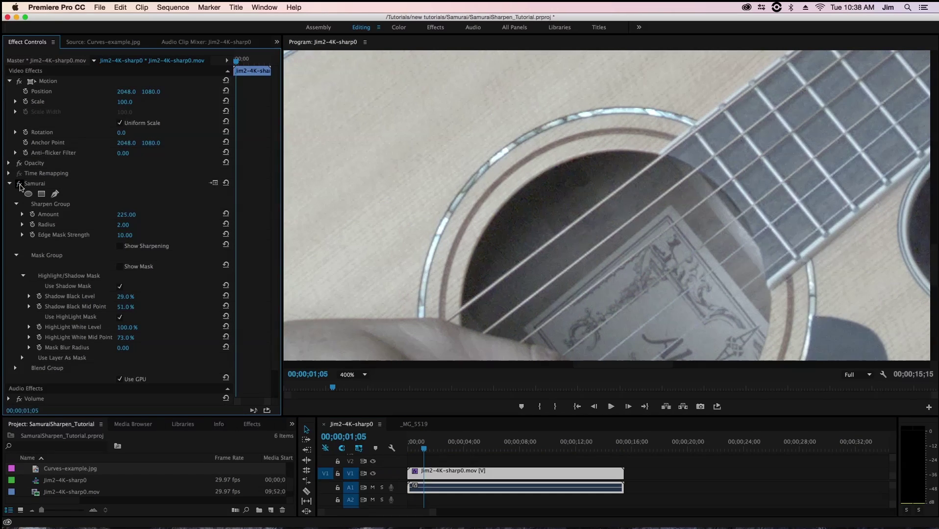
left_click(19, 184)
left_click(20, 185)
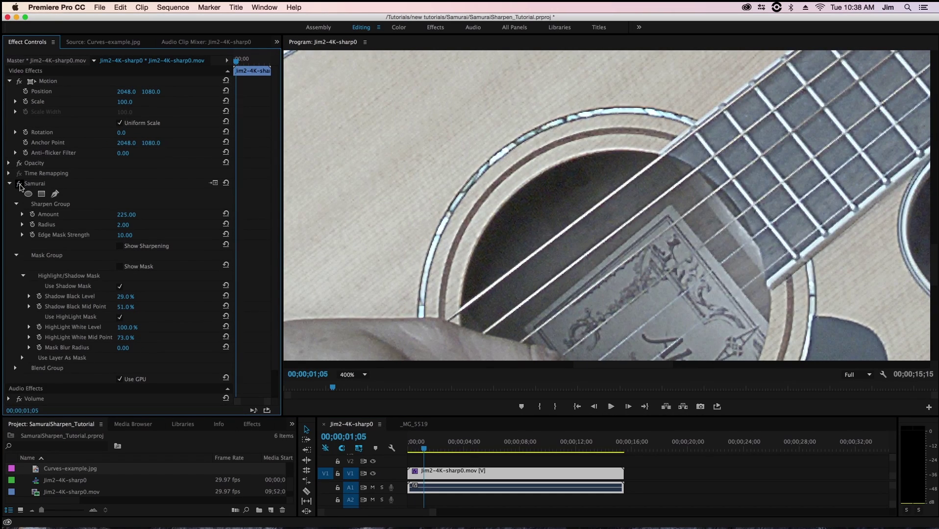
left_click(19, 184)
left_click(19, 184)
Lower the Samurai Amount to 100
left_click(133, 216)
type("100")
key("Return")
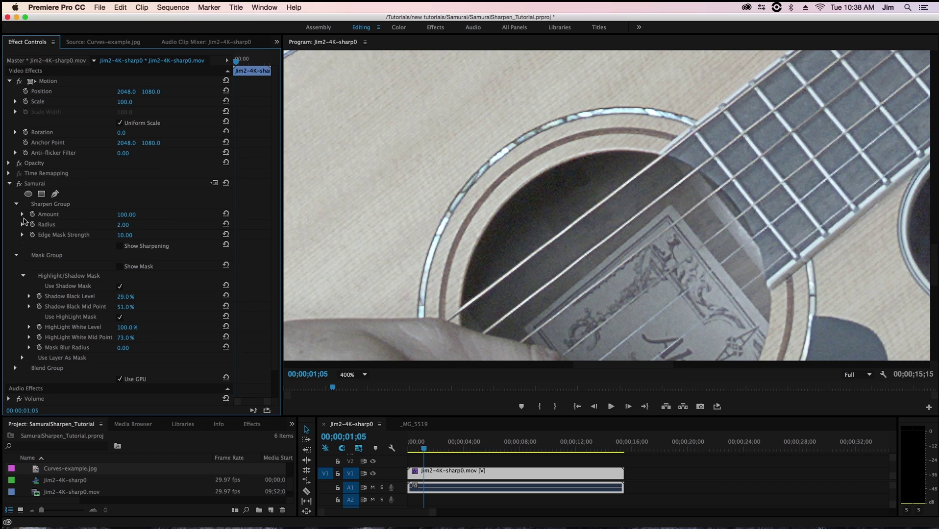
Toggle Samurai Sharpen repeatedly to compare the image with and without the 100 amount
left_click(19, 184)
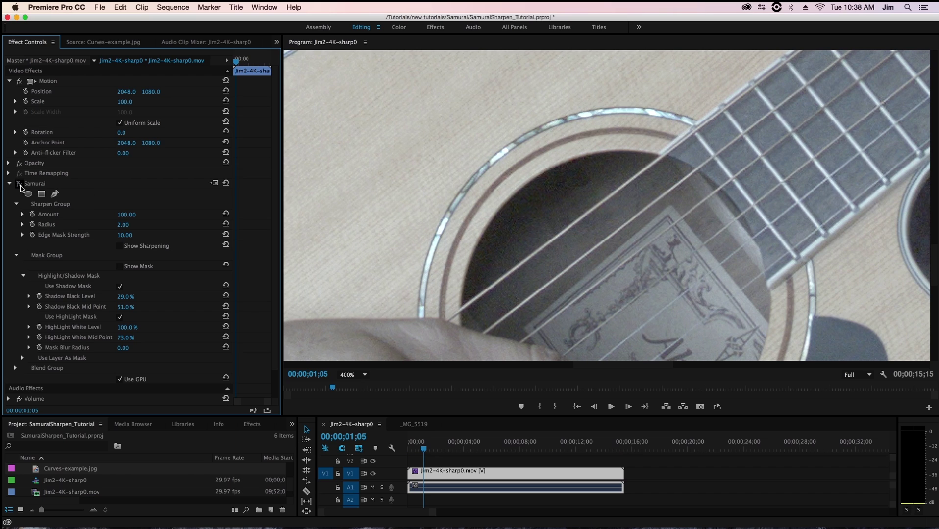
left_click(20, 185)
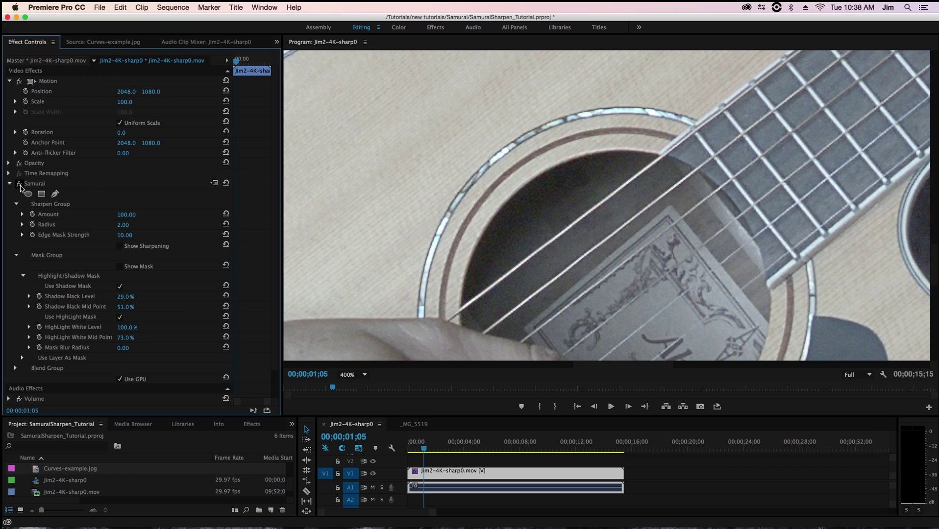
left_click(20, 187)
left_click(20, 186)
left_click(20, 187)
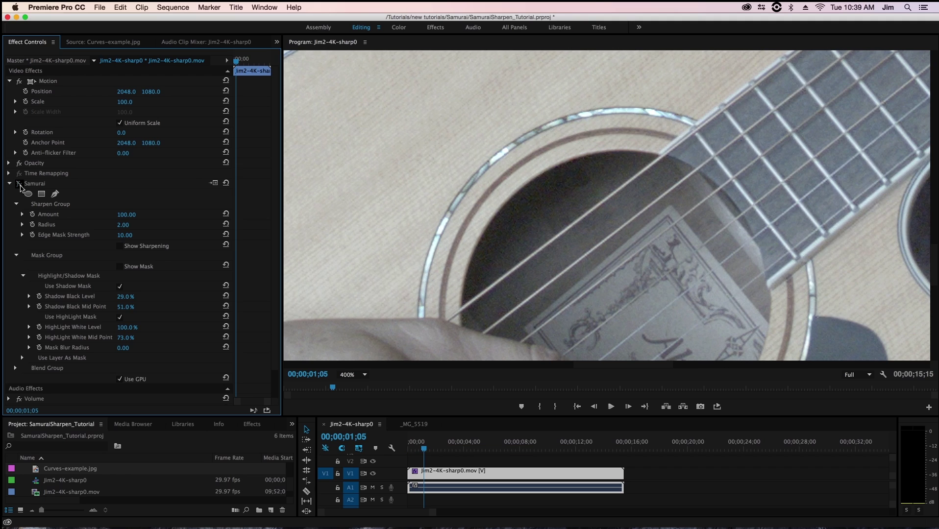
left_click(20, 186)
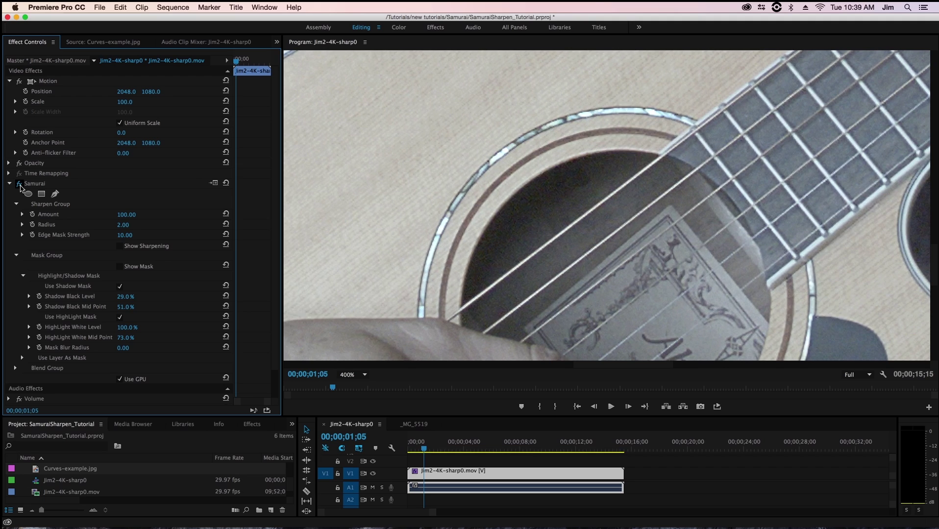
left_click(20, 186)
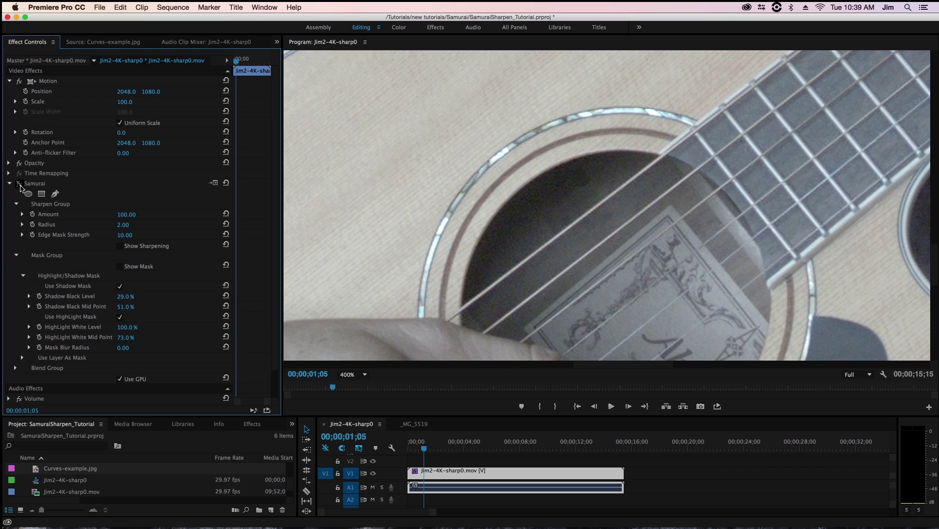
left_click(20, 186)
left_click(21, 186)
left_click(20, 187)
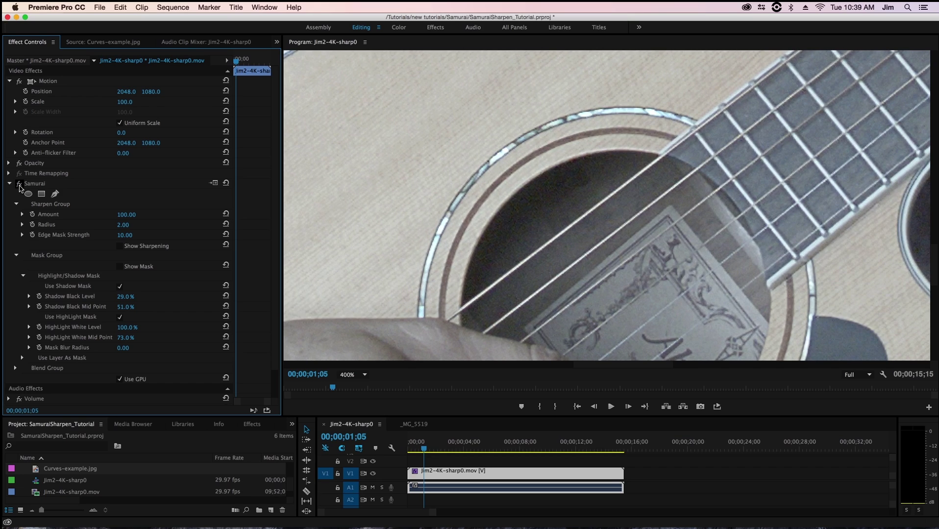
left_click(20, 187)
left_click(20, 187)
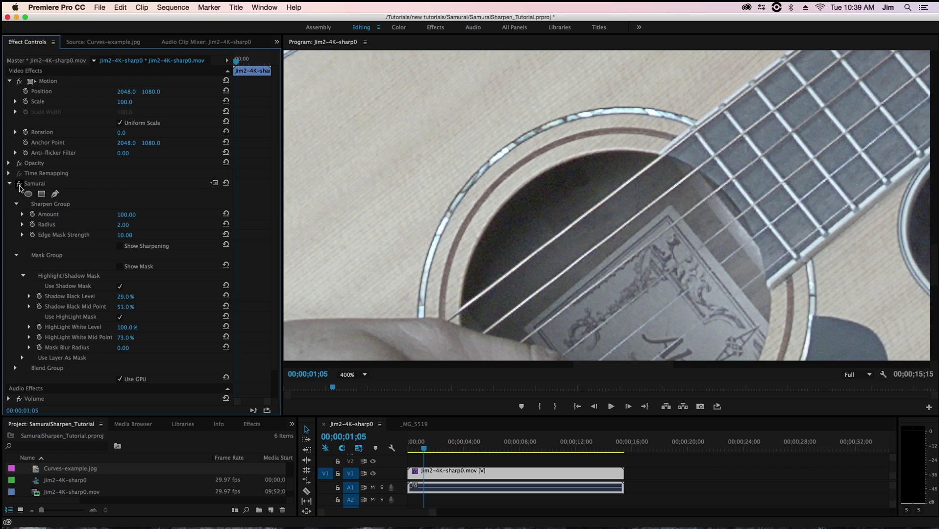